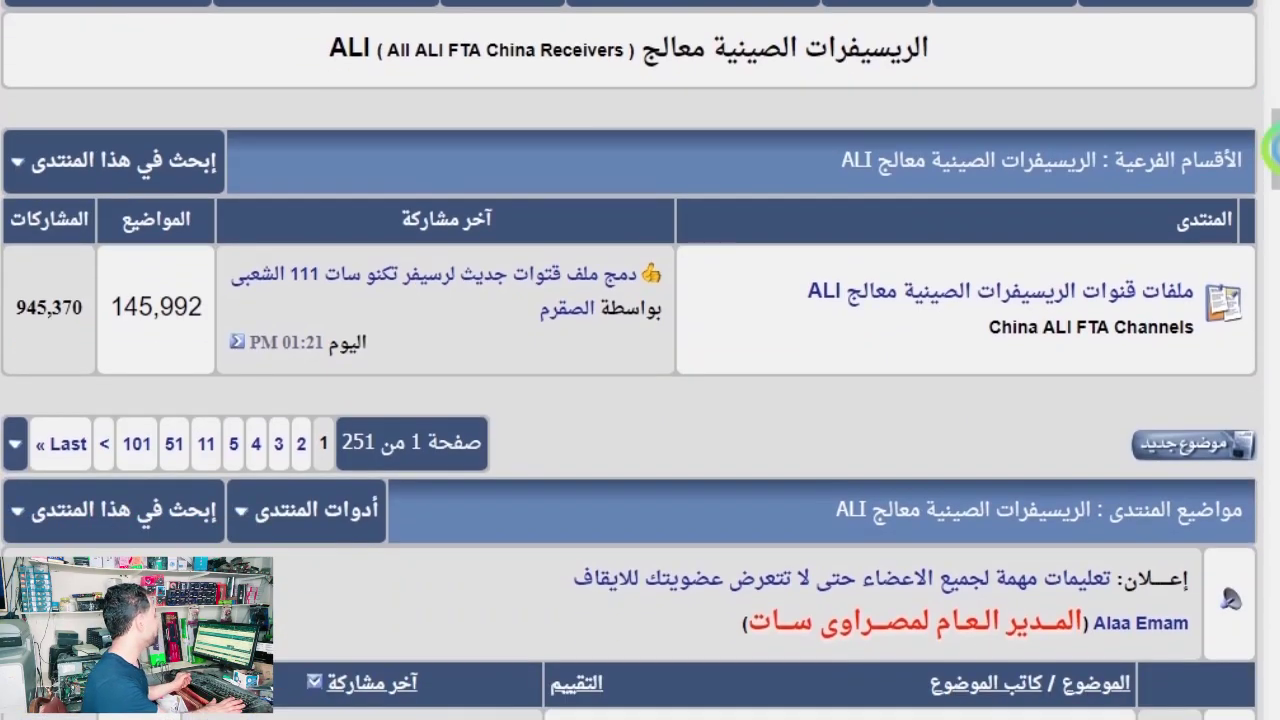
Open the "ملفات قنوات الريسيفرات الصينية معالج ALI" sub-forum and go to its thread list.
{"action": "left_click", "coordinate": [1148, 283]}
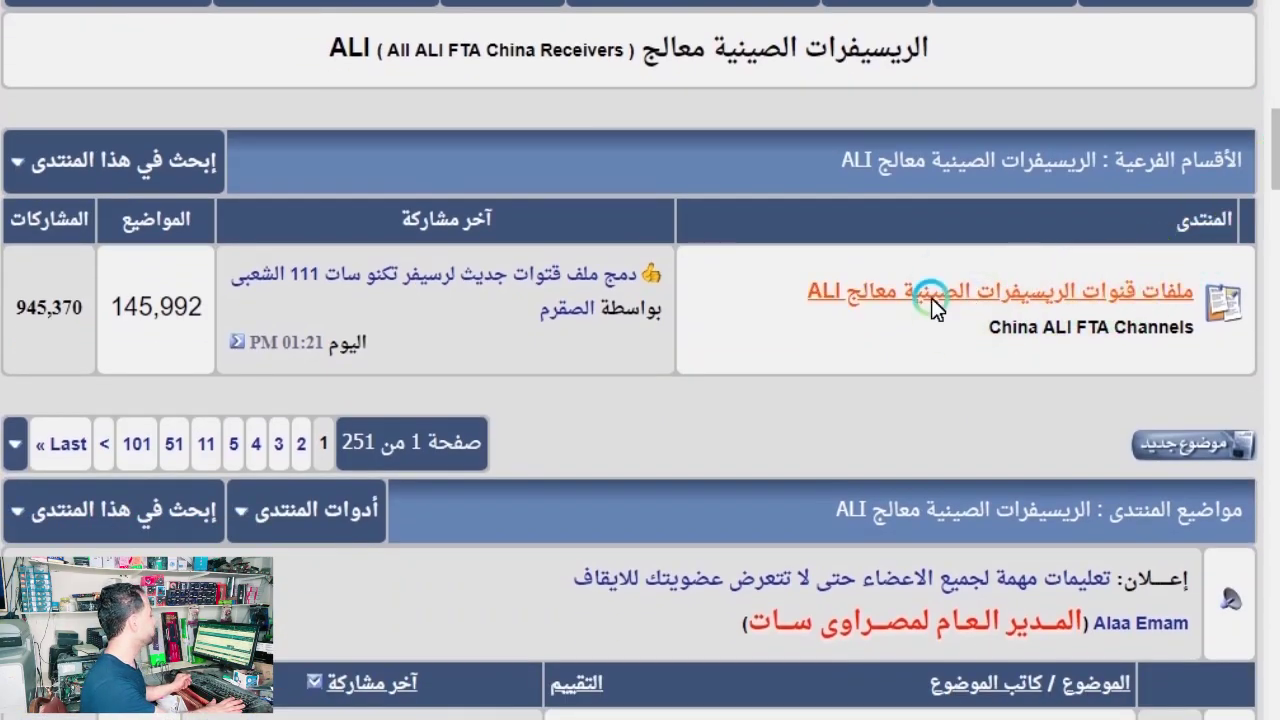
{"action": "left_click", "coordinate": [854, 304]}
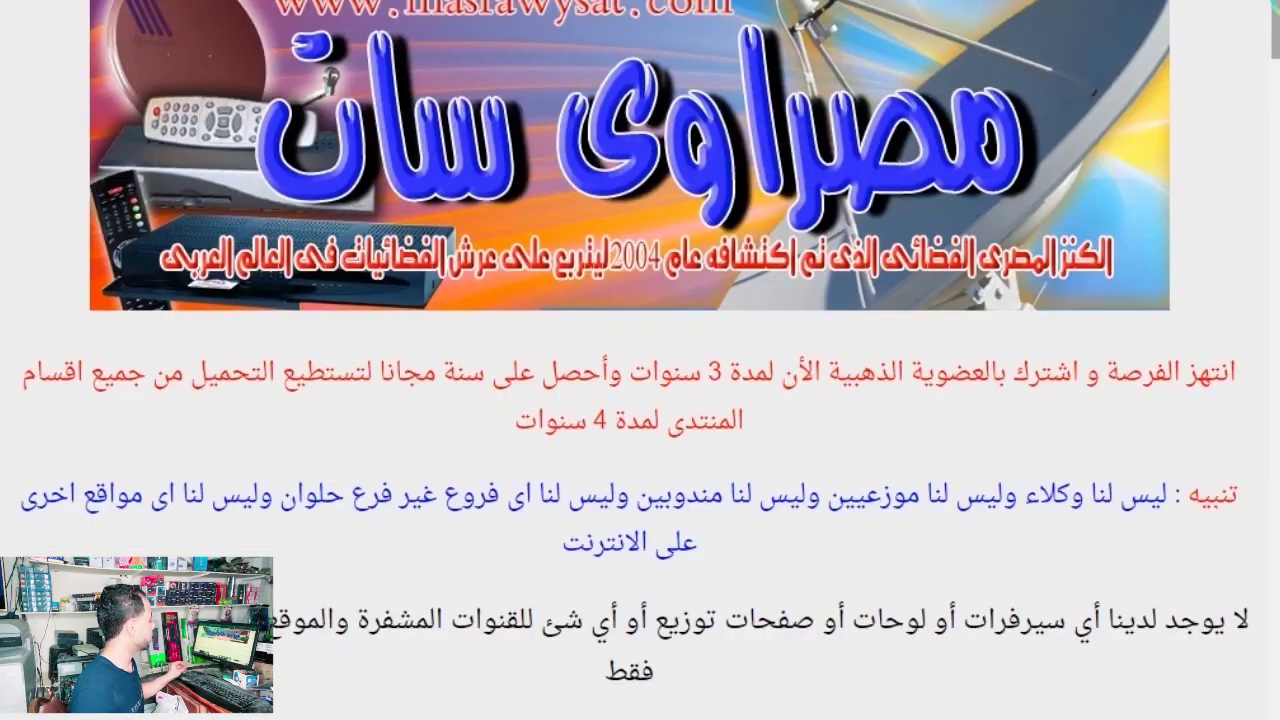
{"action": "left_click_drag", "start_coordinate": [1274, 20], "coordinate": [1270, 130]}
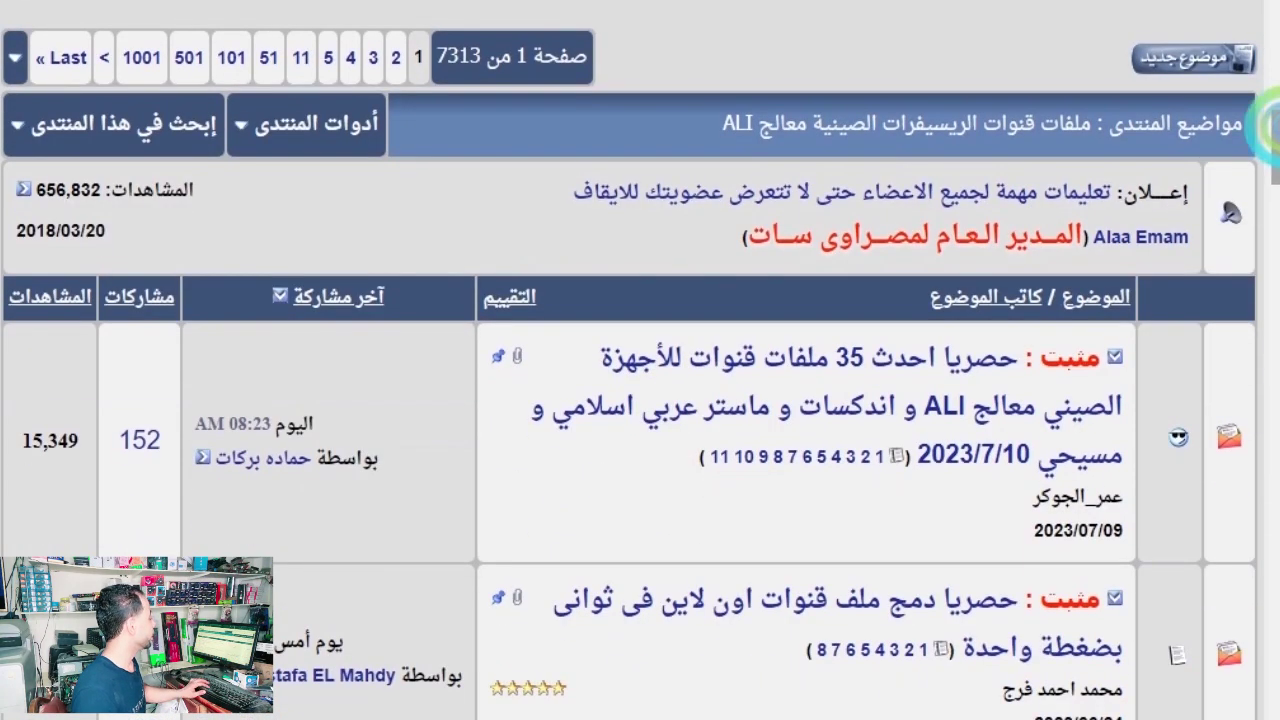
Examine the pinned threads and their posting dates to find the latest channel files for ALI receivers.
{"action": "left_click", "coordinate": [906, 390]}
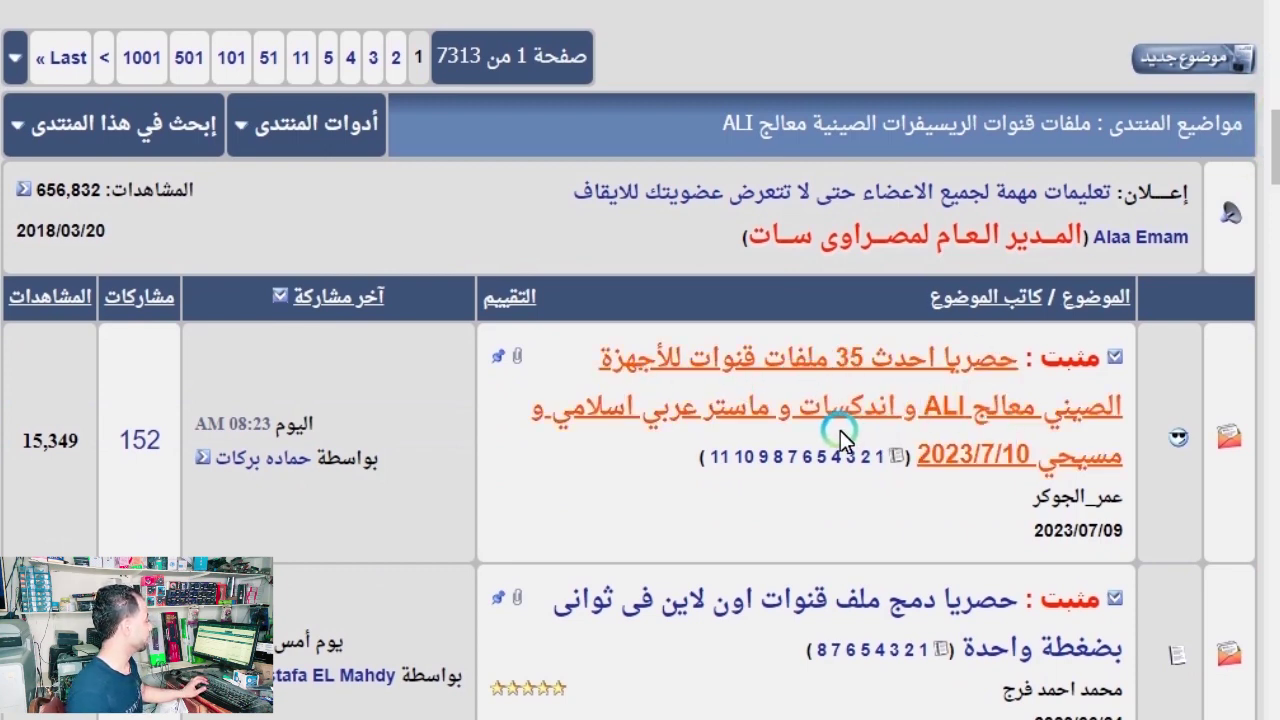
{"action": "left_click", "coordinate": [1273, 205]}
{"action": "left_click_drag", "start_coordinate": [1274, 145], "coordinate": [1274, 158]}
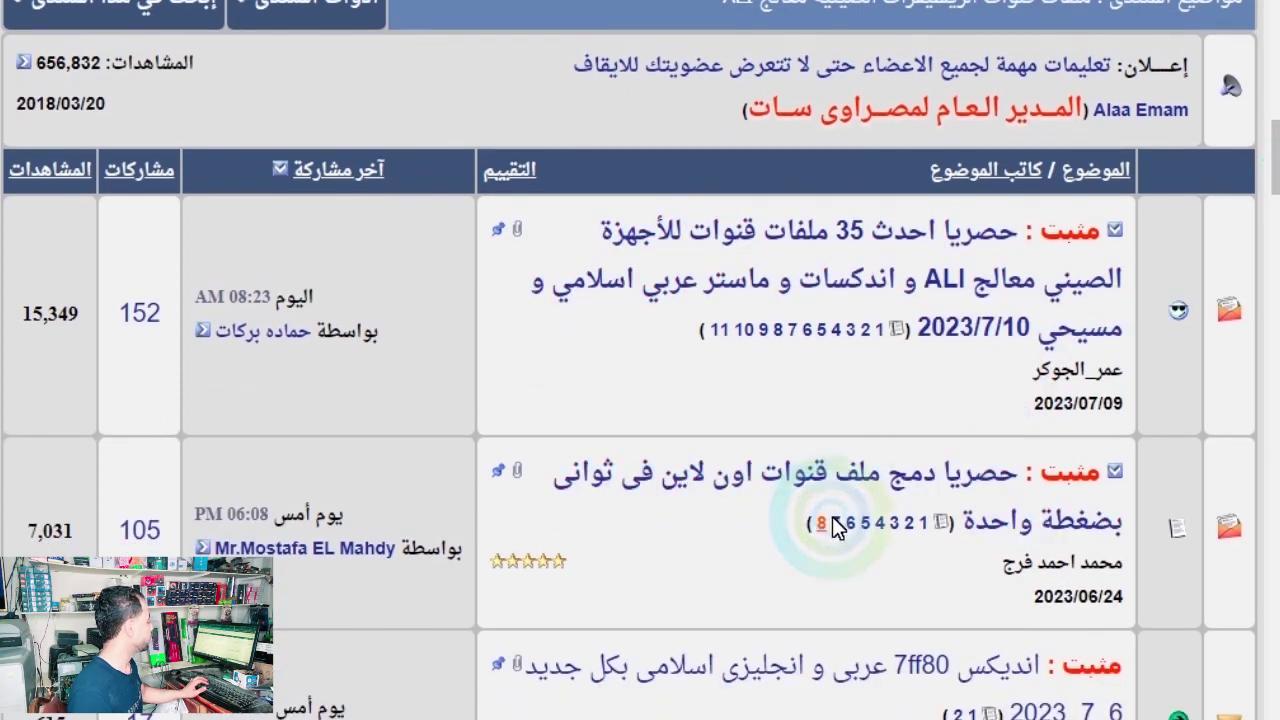
{"action": "left_click_drag", "start_coordinate": [1273, 198], "coordinate": [1273, 206]}
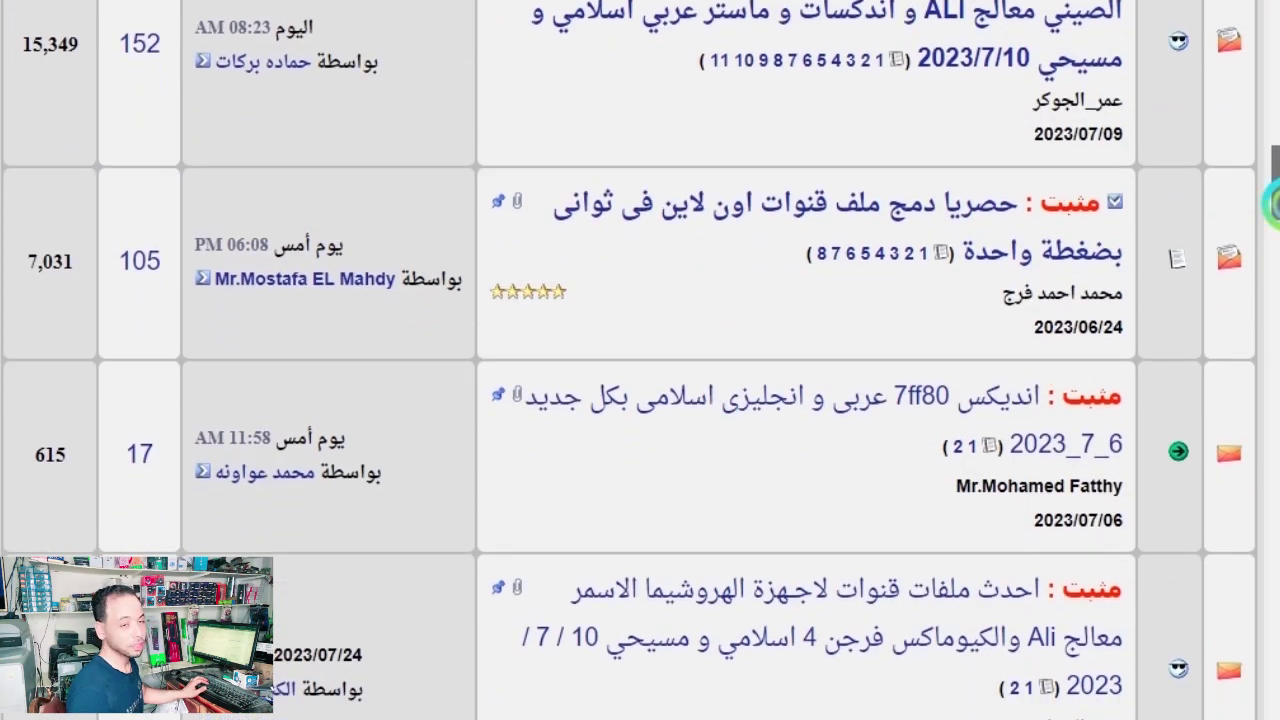
{"action": "scroll", "coordinate": [1098, 447], "scroll_direction": "up", "scroll_amount": 7}
{"action": "scroll", "coordinate": [1098, 447], "scroll_direction": "down", "scroll_amount": 4}
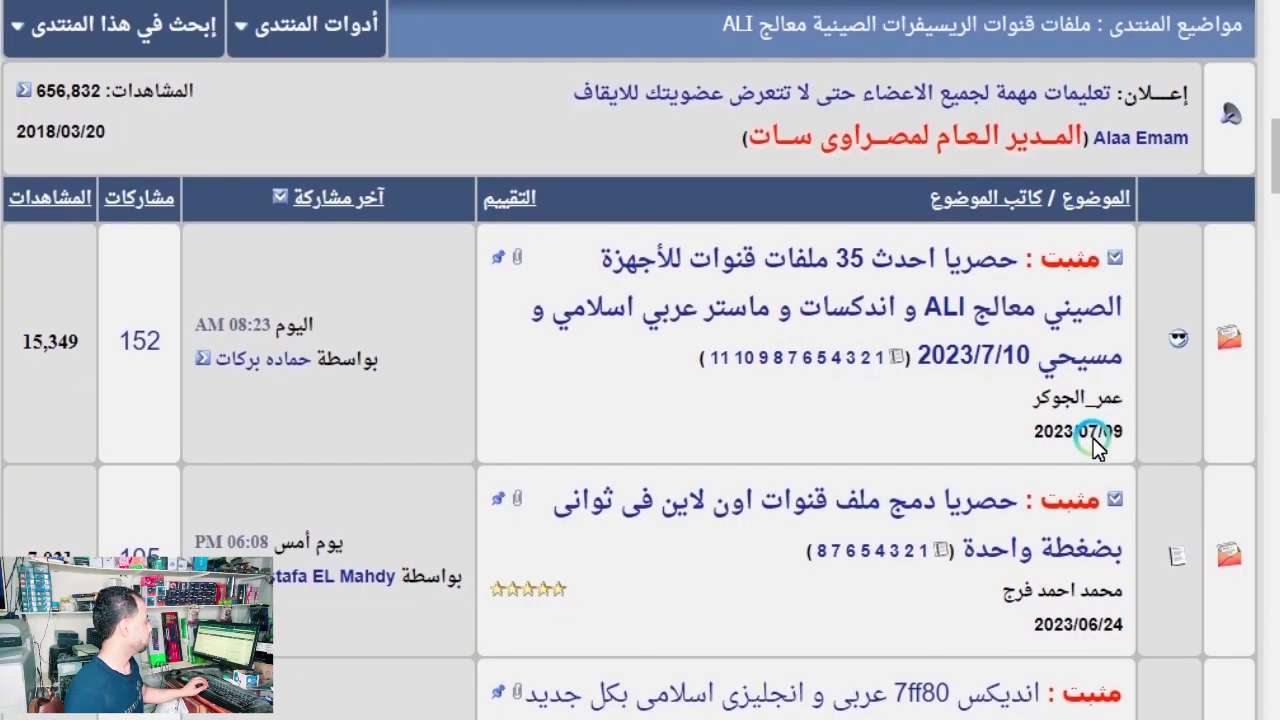
{"action": "left_click_drag", "start_coordinate": [1122, 430], "coordinate": [1022, 432]}
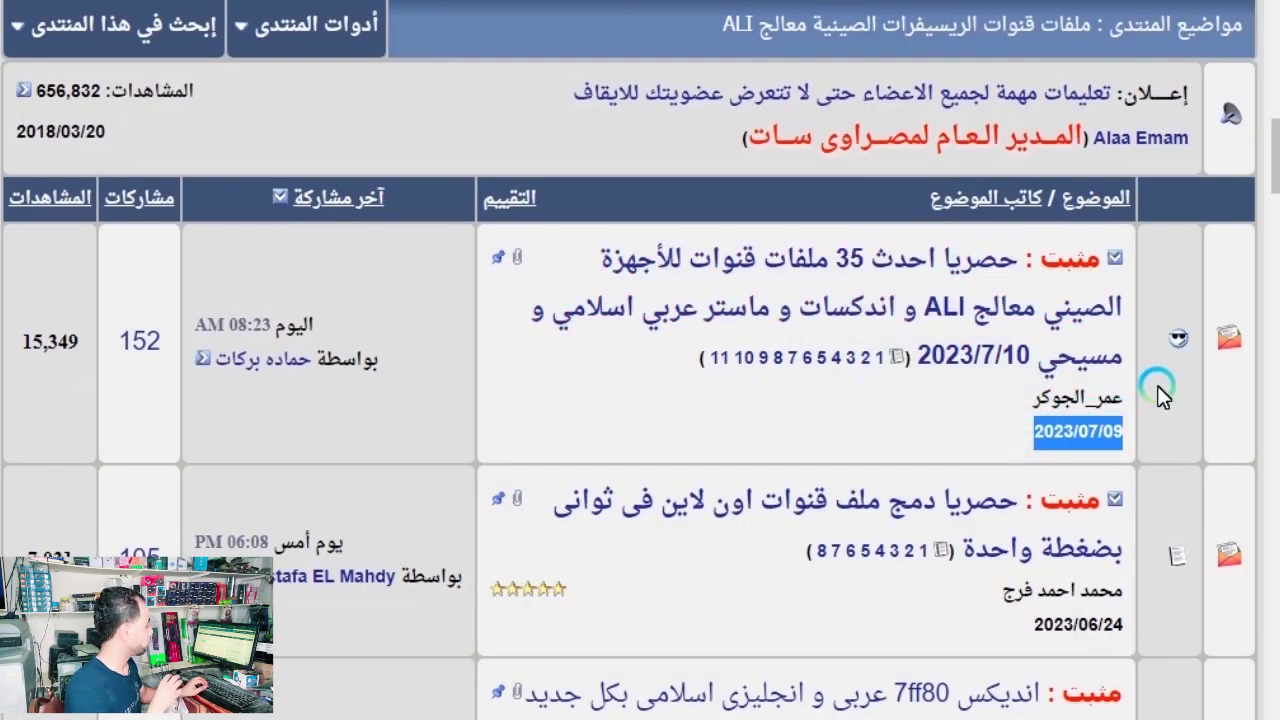
{"action": "scroll", "coordinate": [1272, 185], "scroll_direction": "down", "scroll_amount": 3}
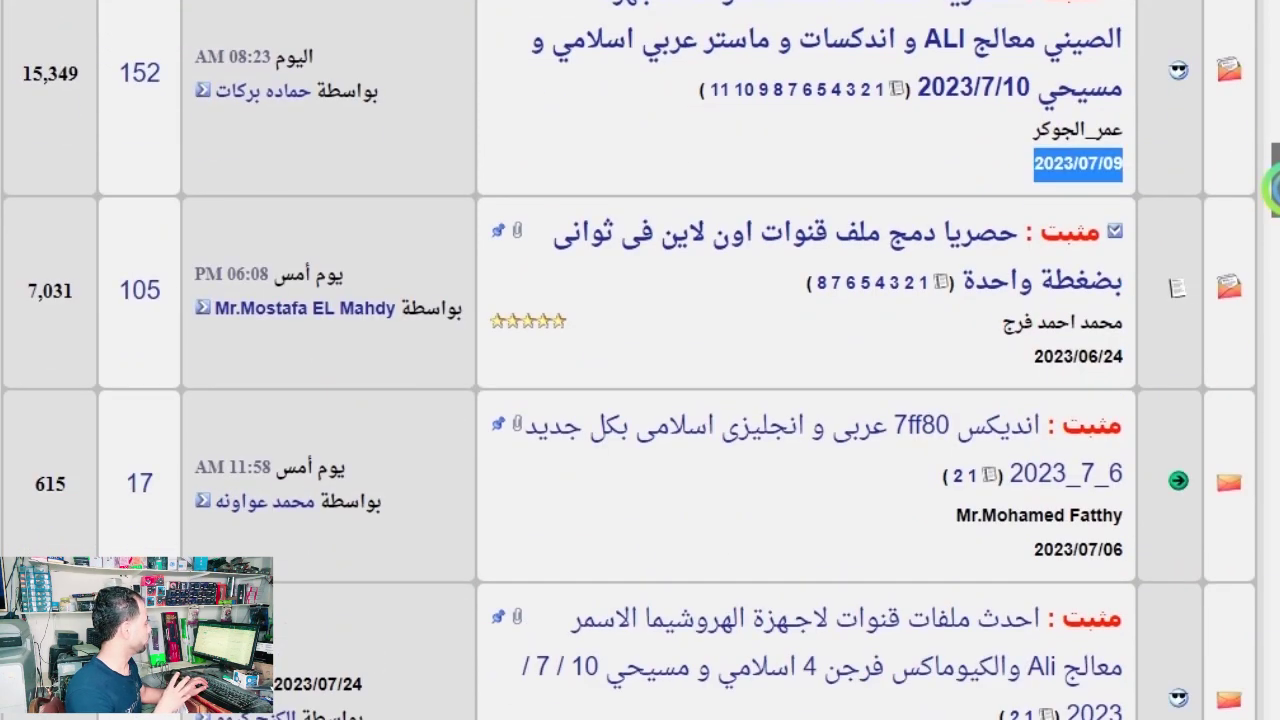
{"action": "scroll", "coordinate": [1272, 185], "scroll_direction": "down", "scroll_amount": 1}
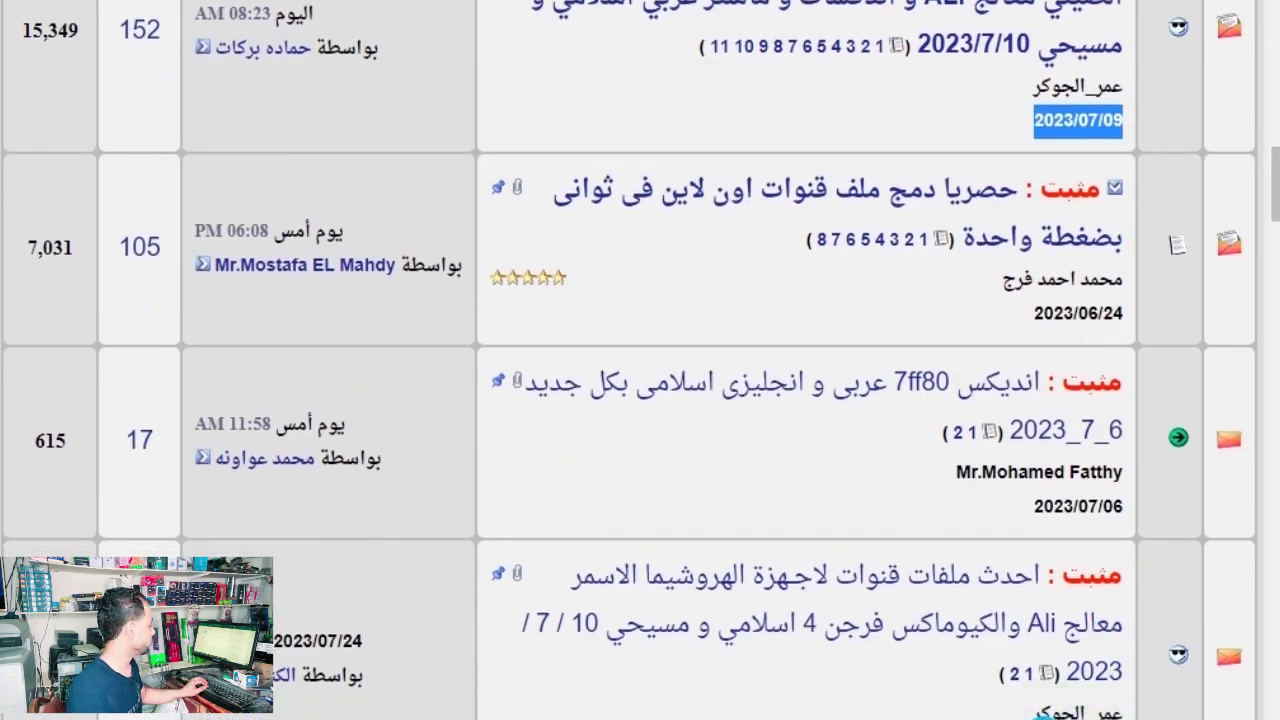
{"action": "scroll", "coordinate": [1272, 185], "scroll_direction": "up", "scroll_amount": 3}
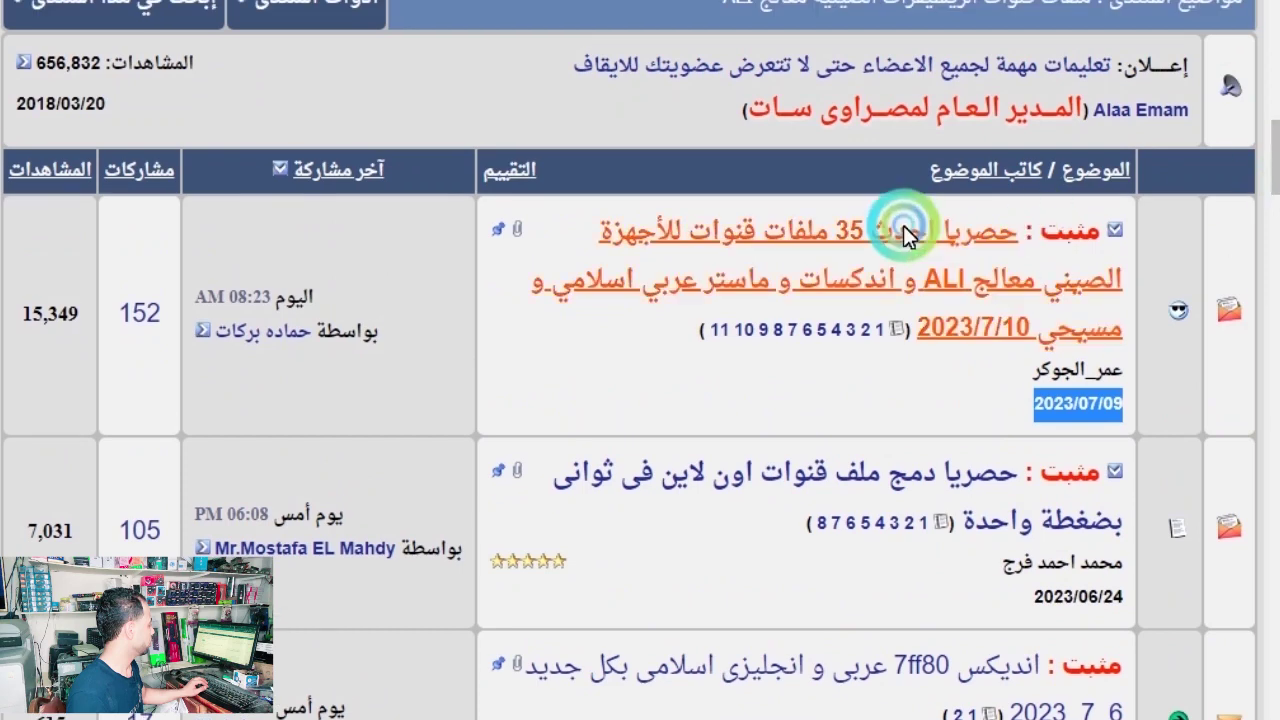
Open the pinned thread offering 35 channel files dated 2023/7/10 and download its attachment "35ملفات عربى اسلامى.rar".
{"action": "left_click", "coordinate": [903, 225]}
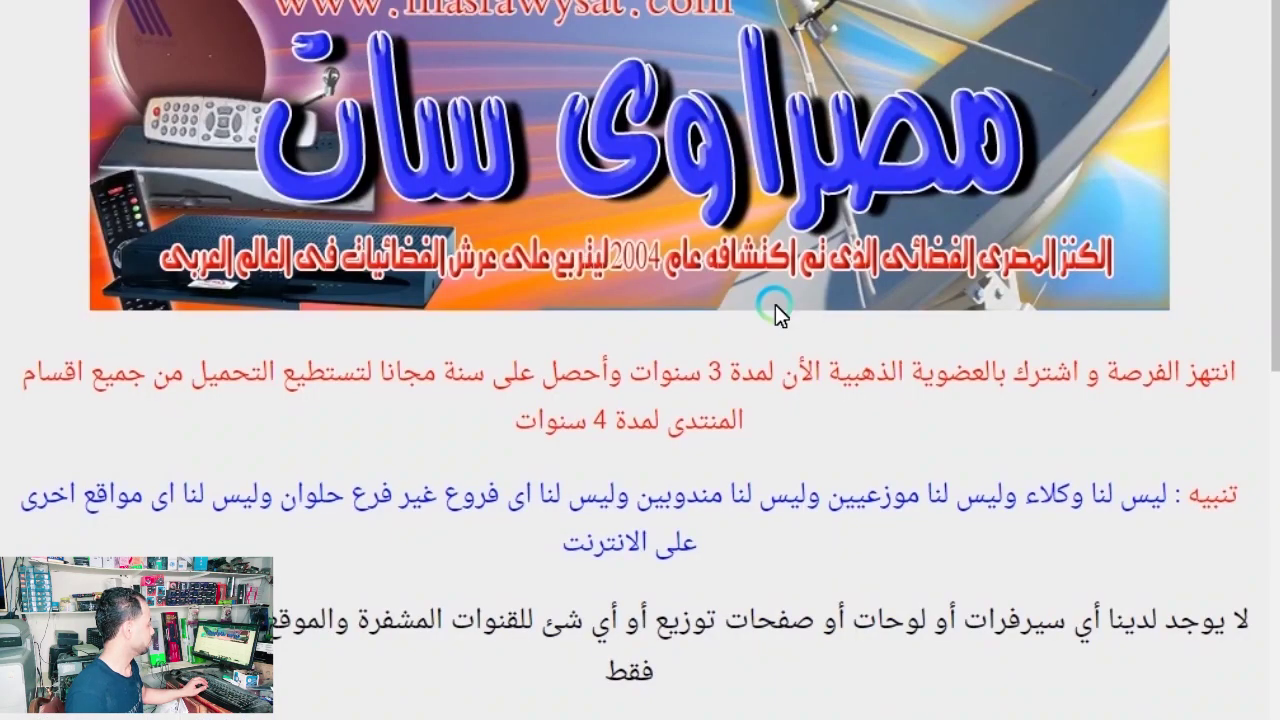
{"action": "left_click_drag", "start_coordinate": [1272, 20], "coordinate": [1272, 143]}
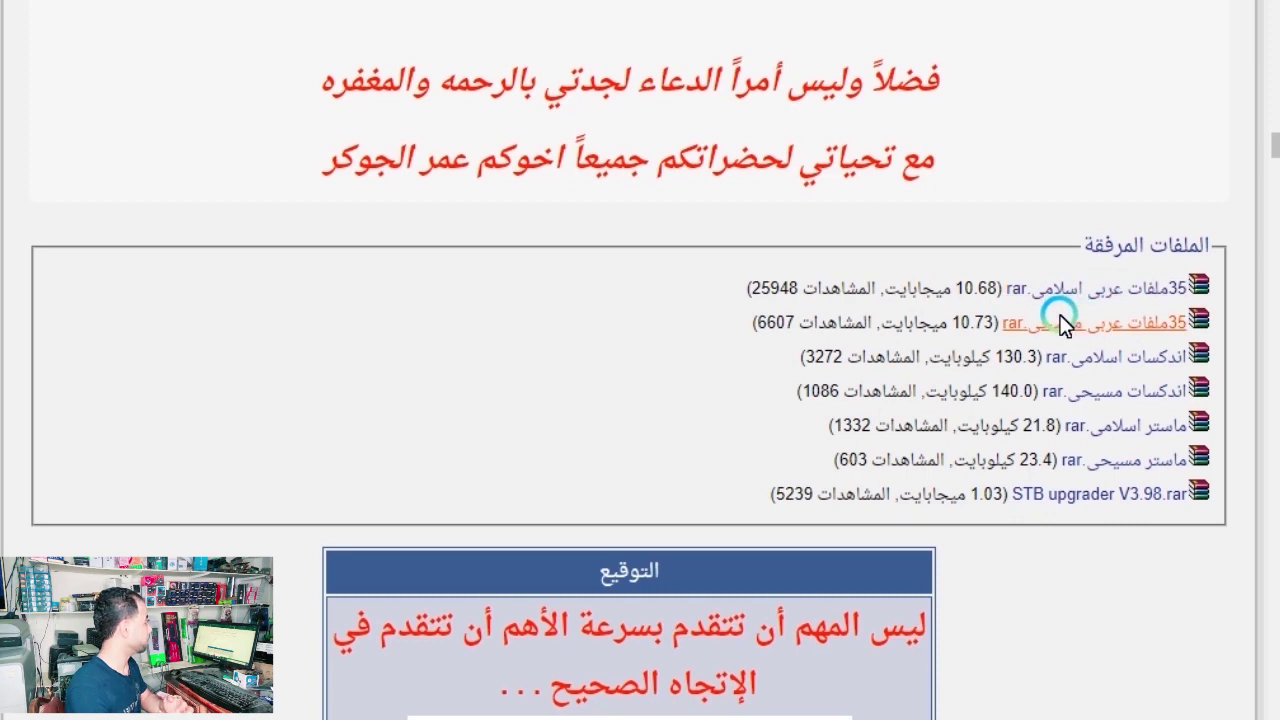
{"action": "left_click", "coordinate": [1023, 286]}
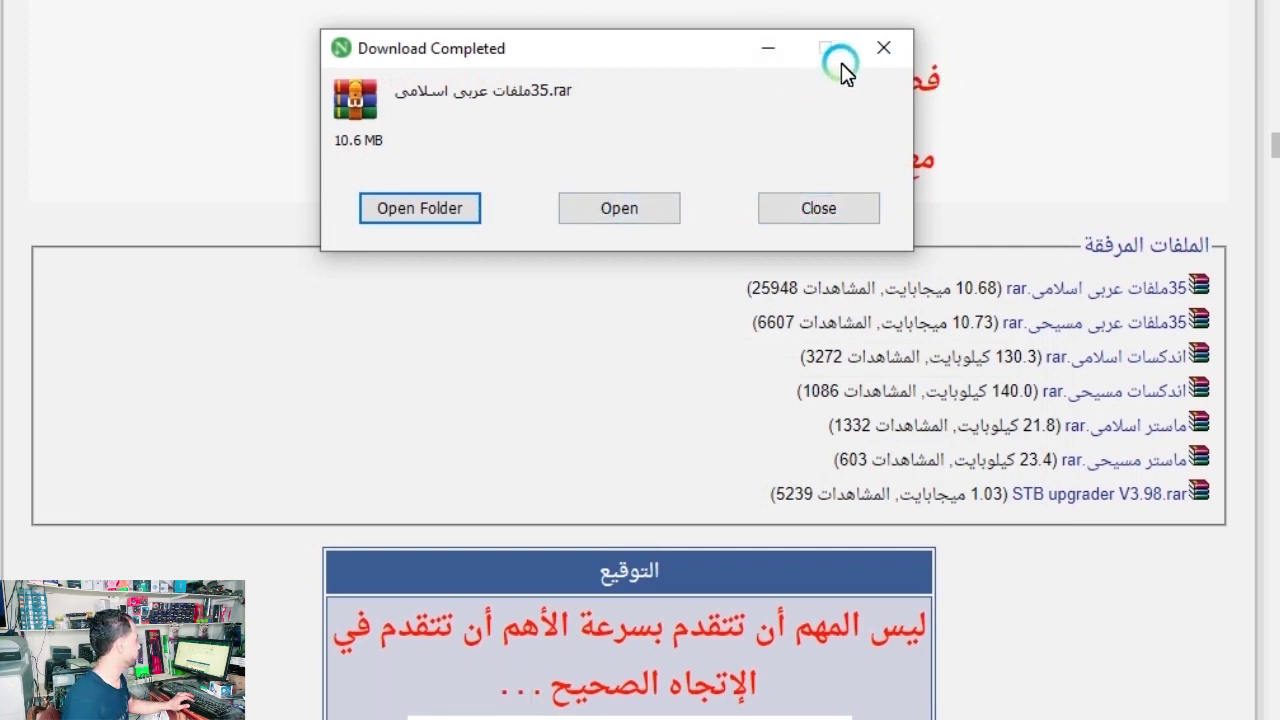
{"action": "left_click", "coordinate": [887, 46]}
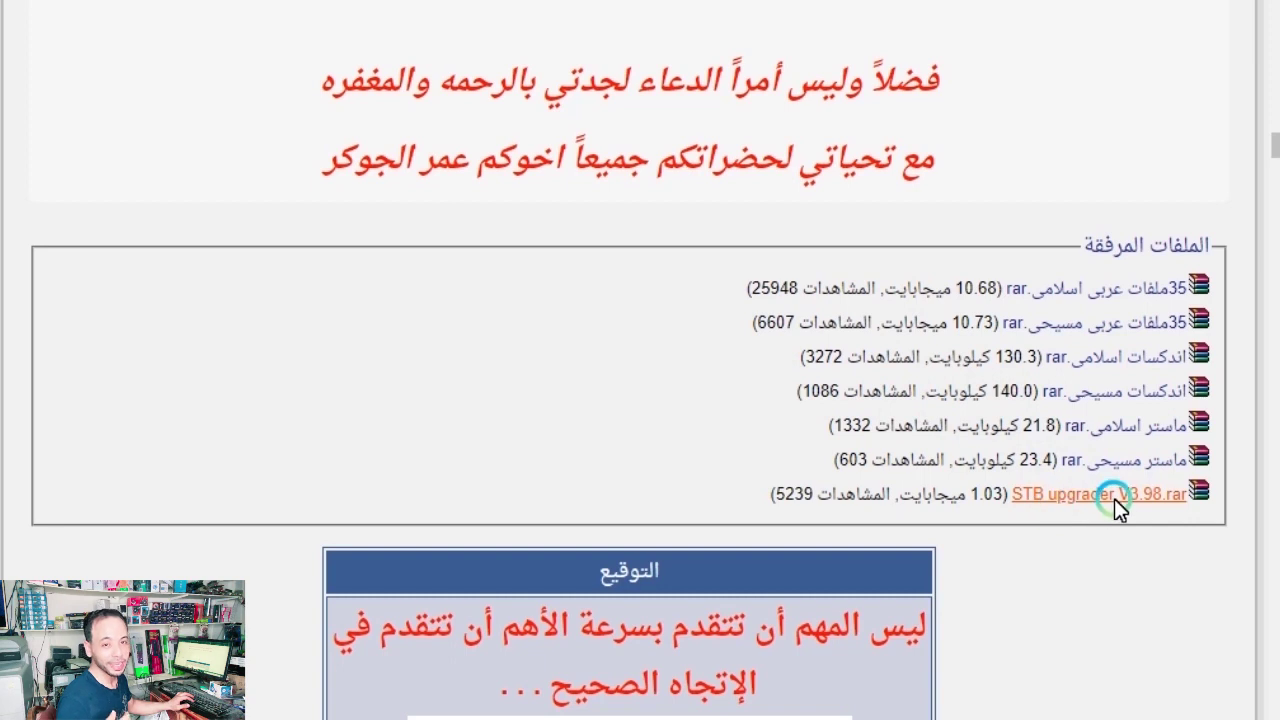
Download the attachment "STB upgrader V3.98.rar" and open the folder it was saved in.
{"action": "left_click", "coordinate": [1050, 494]}
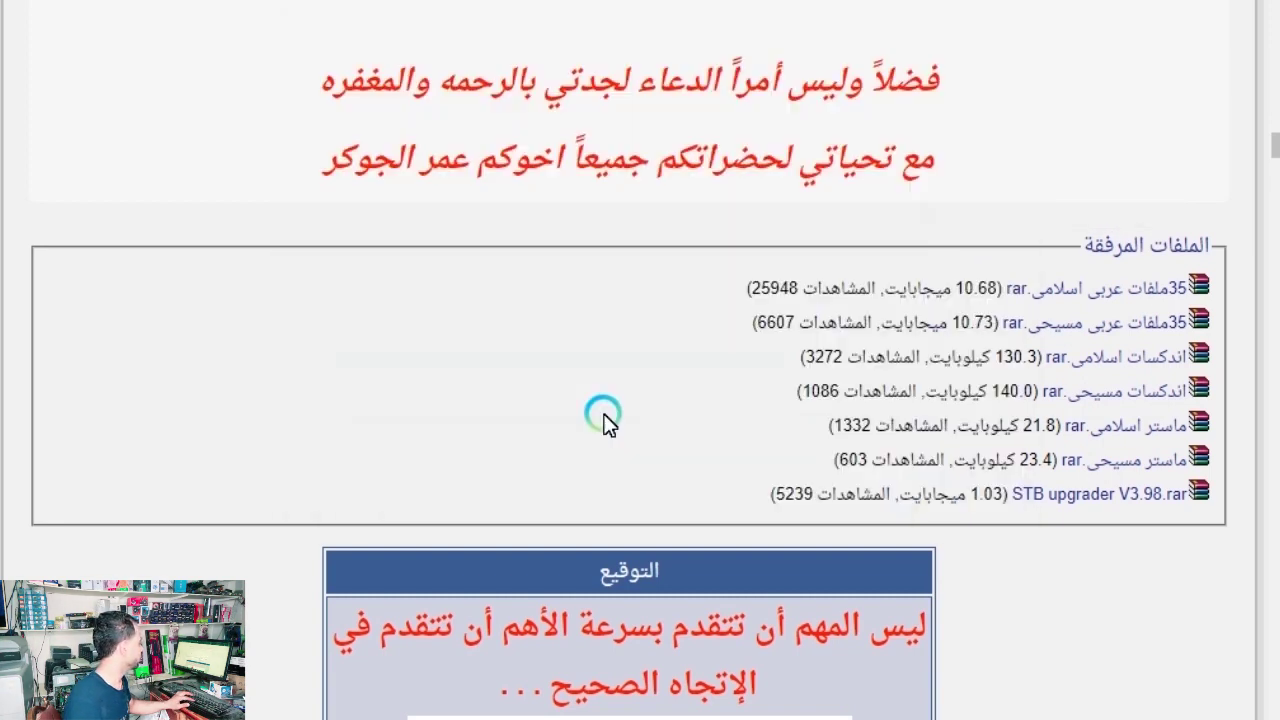
{"action": "left_click", "coordinate": [466, 236]}
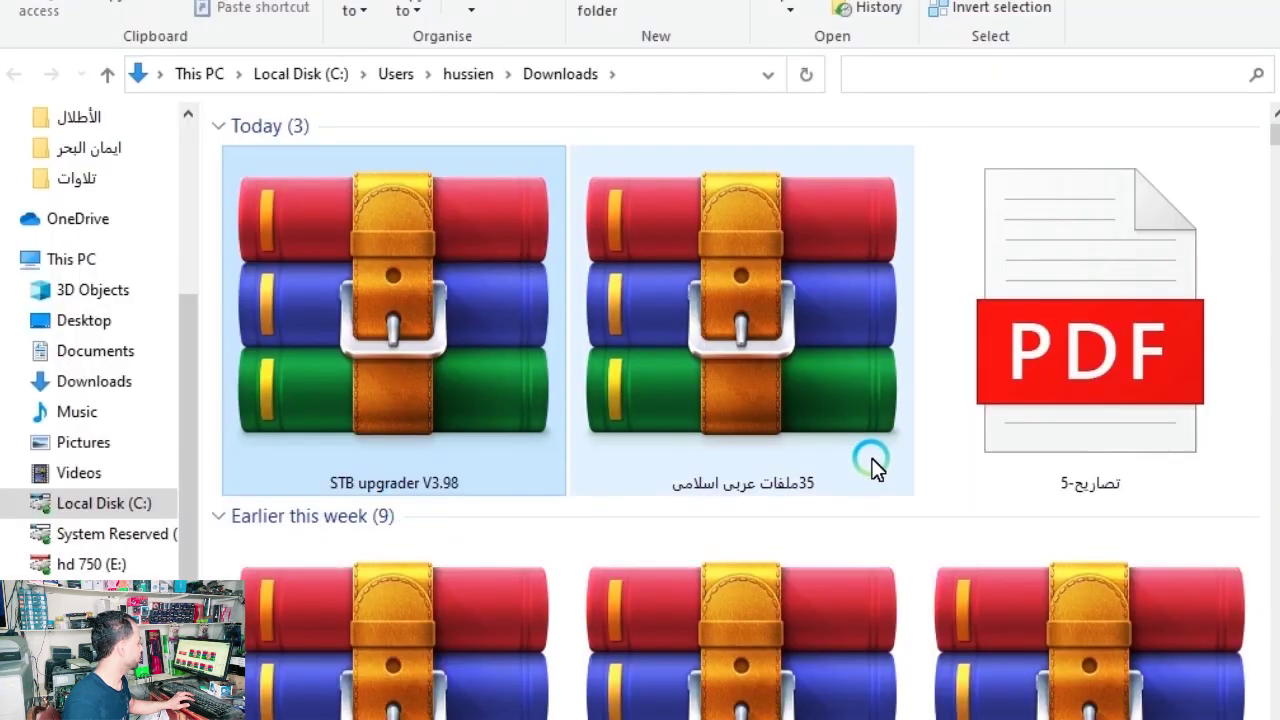
Cut the "STB upgrader V3.98" and "35ملفات عربى اسلامى" archives from the Downloads folder.
{"action": "left_click", "coordinate": [871, 457]}
{"action": "left_click", "coordinate": [510, 432]}
{"action": "left_click", "coordinate": [756, 405], "text": "ctrl"}
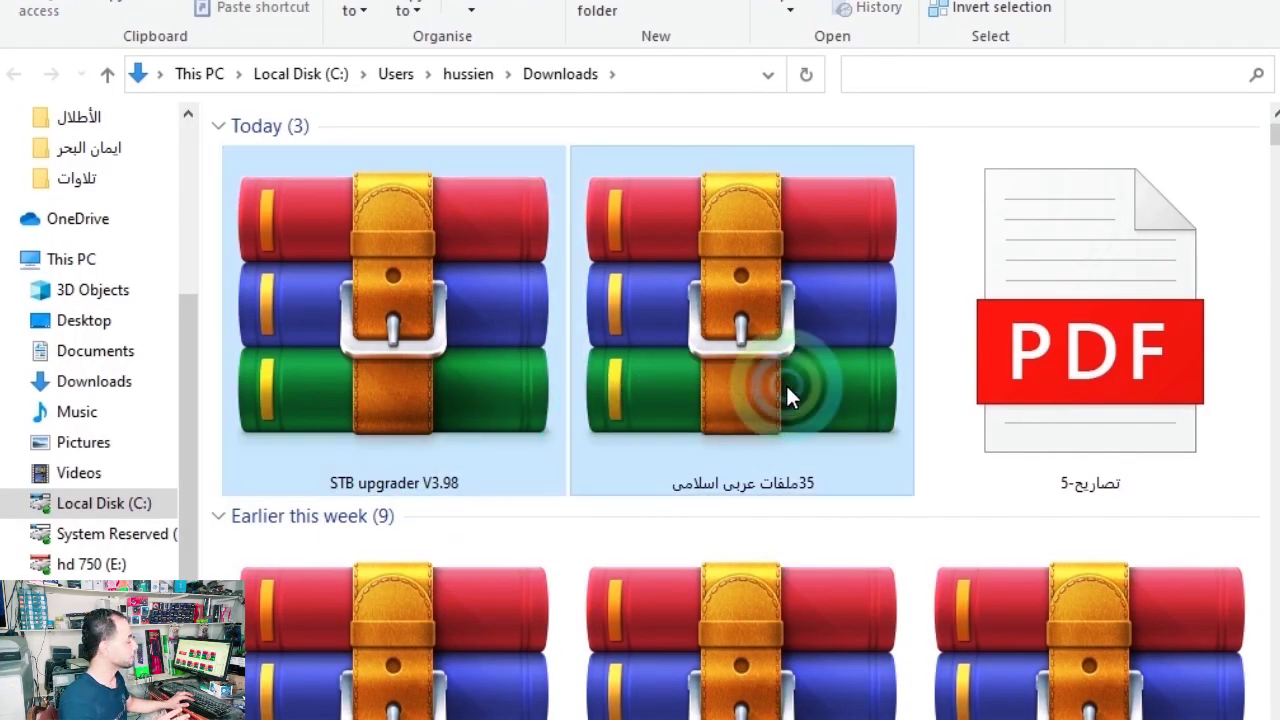
{"action": "key", "text": "ctrl+x"}
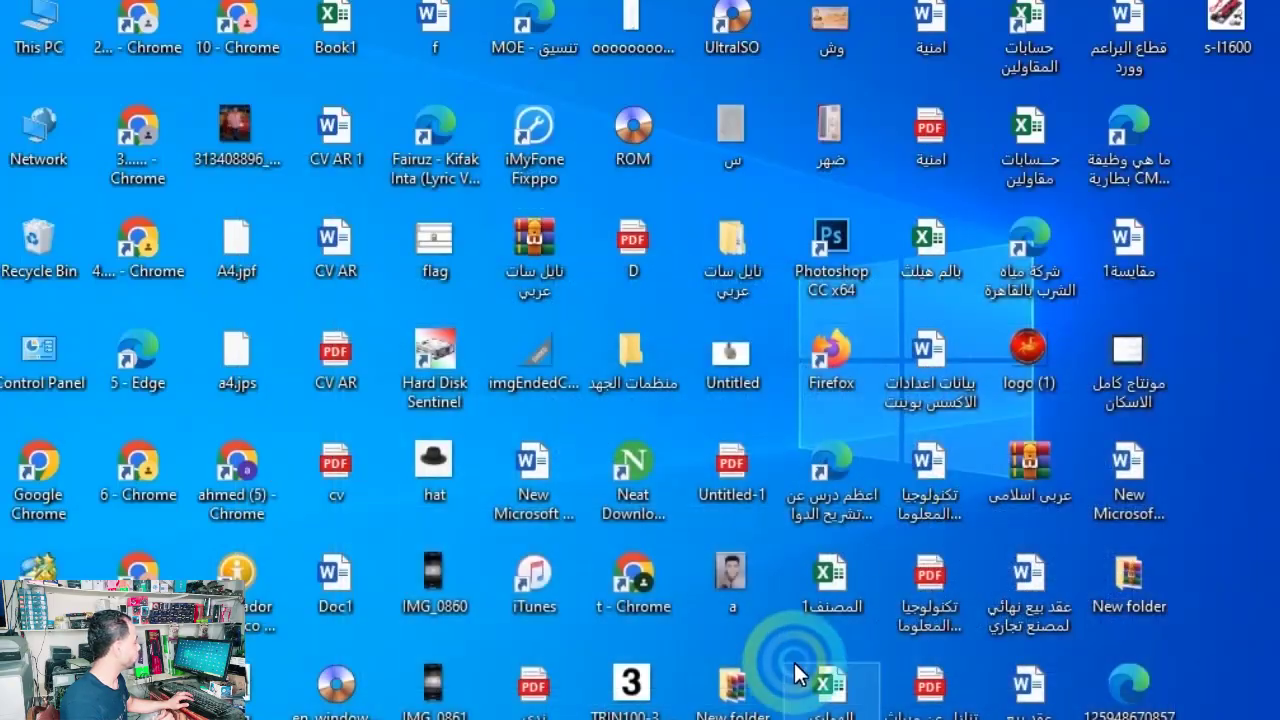
Delete the old New folder in the desktop's lower row, create a new folder in its place and open it.
{"action": "left_click", "coordinate": [765, 688]}
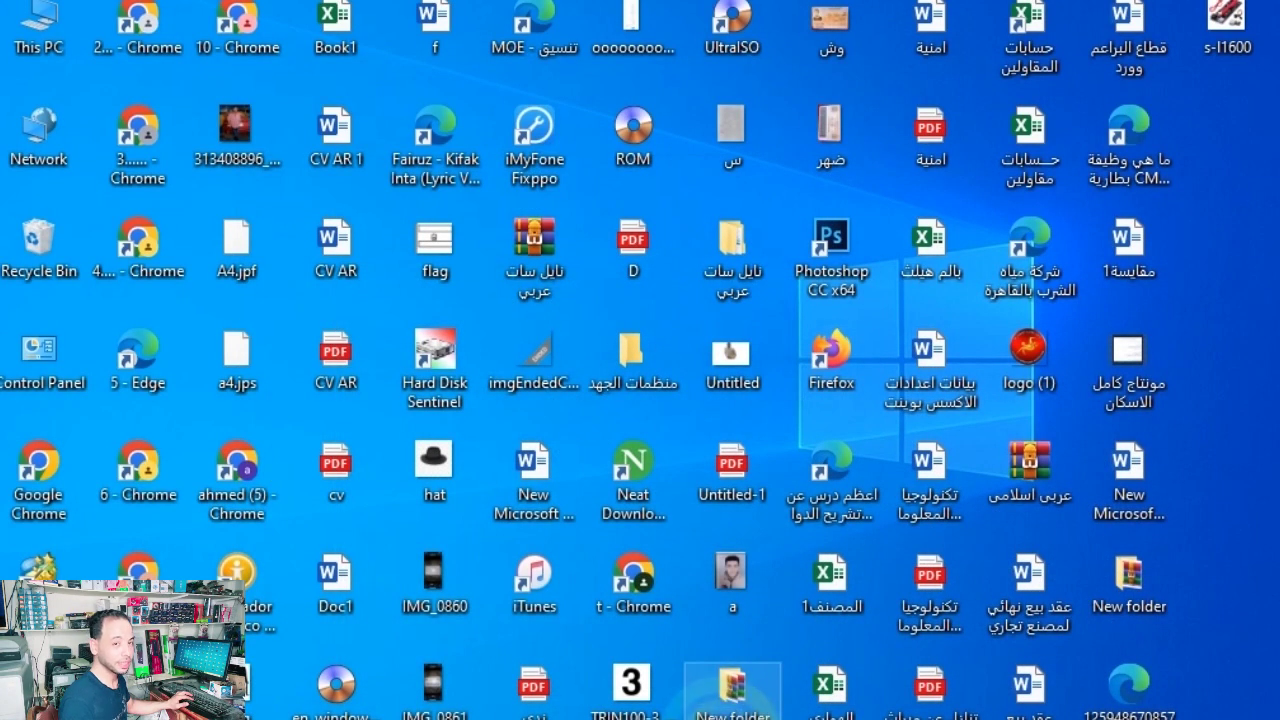
{"action": "key", "text": "Delete"}
{"action": "right_click", "coordinate": [757, 712]}
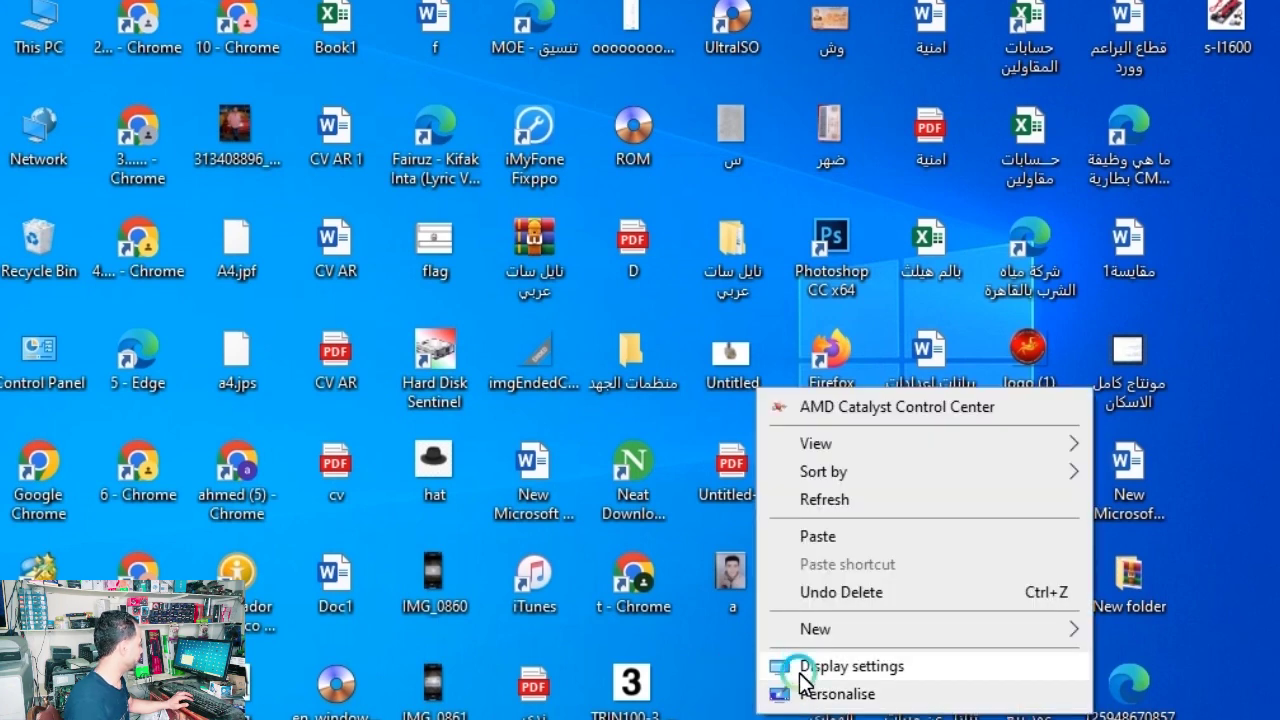
{"action": "left_click", "coordinate": [808, 628]}
{"action": "left_click", "coordinate": [500, 310]}
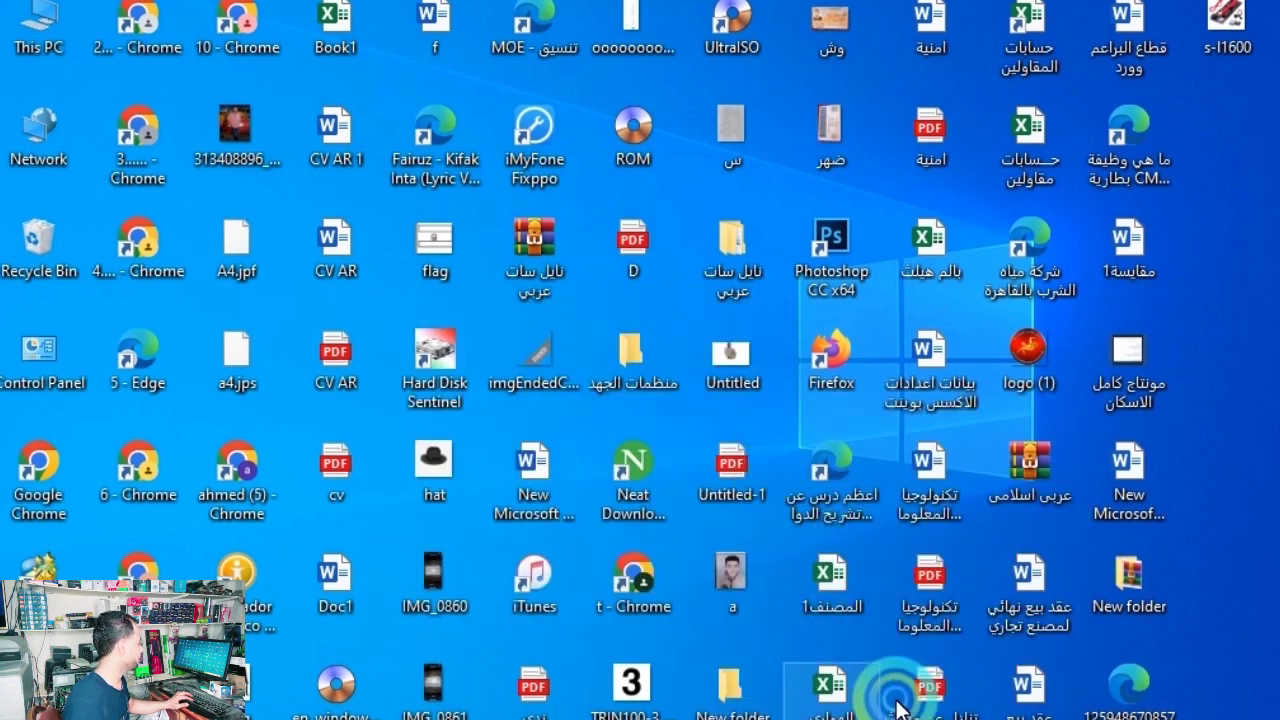
{"action": "key", "text": "Return"}
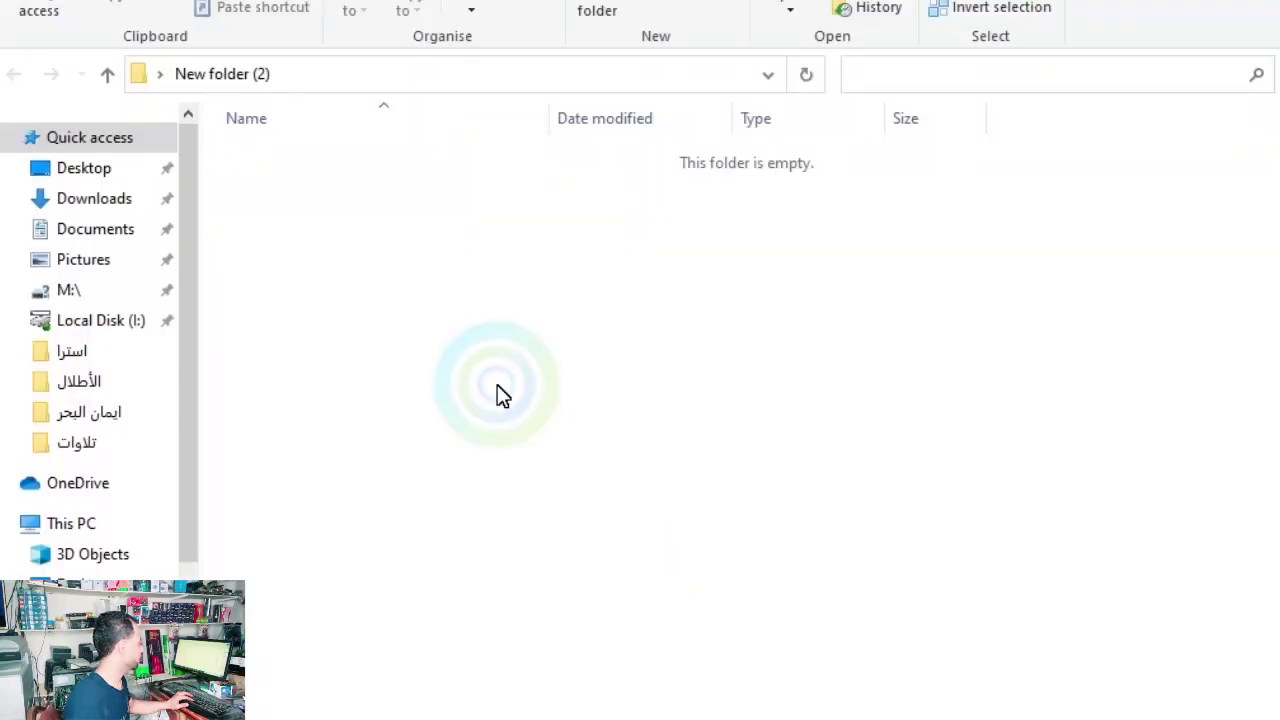
Paste the two cut archives into the new folder and extract each one to its own separate folder.
{"action": "key", "text": "ctrl+v"}
{"action": "left_click", "coordinate": [497, 388]}
{"action": "left_click", "coordinate": [389, 300]}
{"action": "left_click_drag", "start_coordinate": [414, 312], "coordinate": [262, 146]}
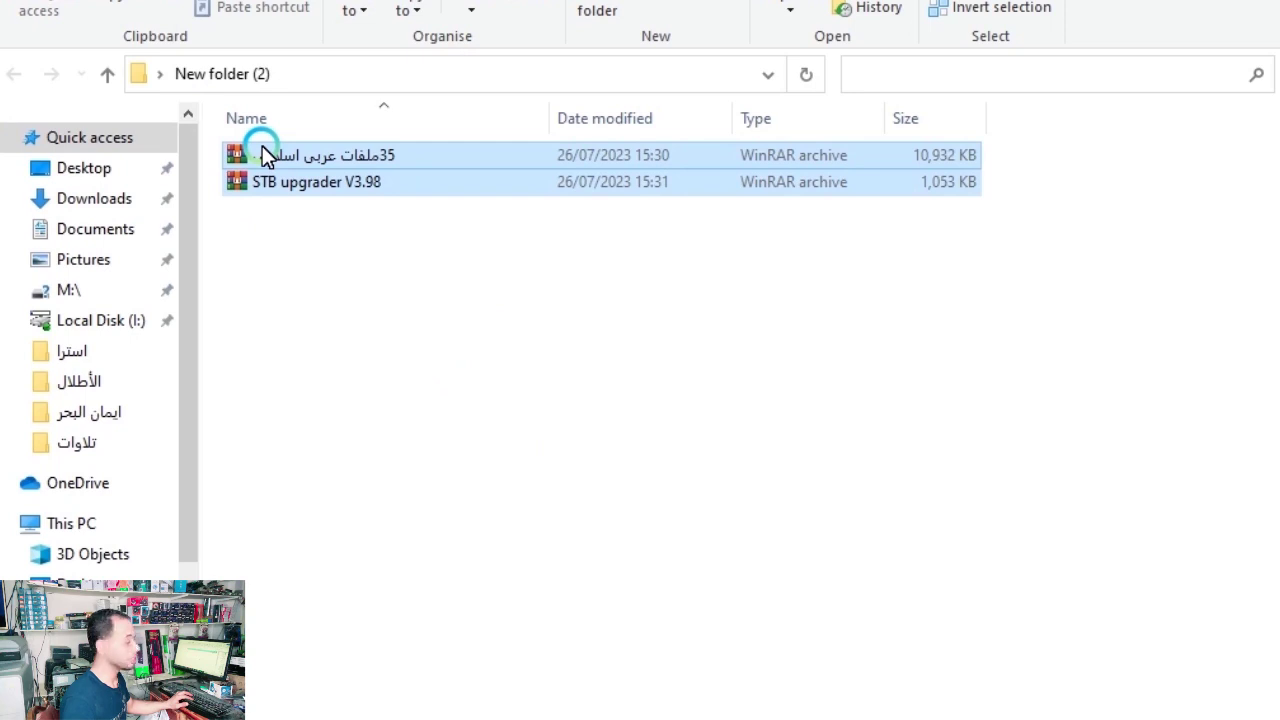
{"action": "right_click", "coordinate": [262, 148]}
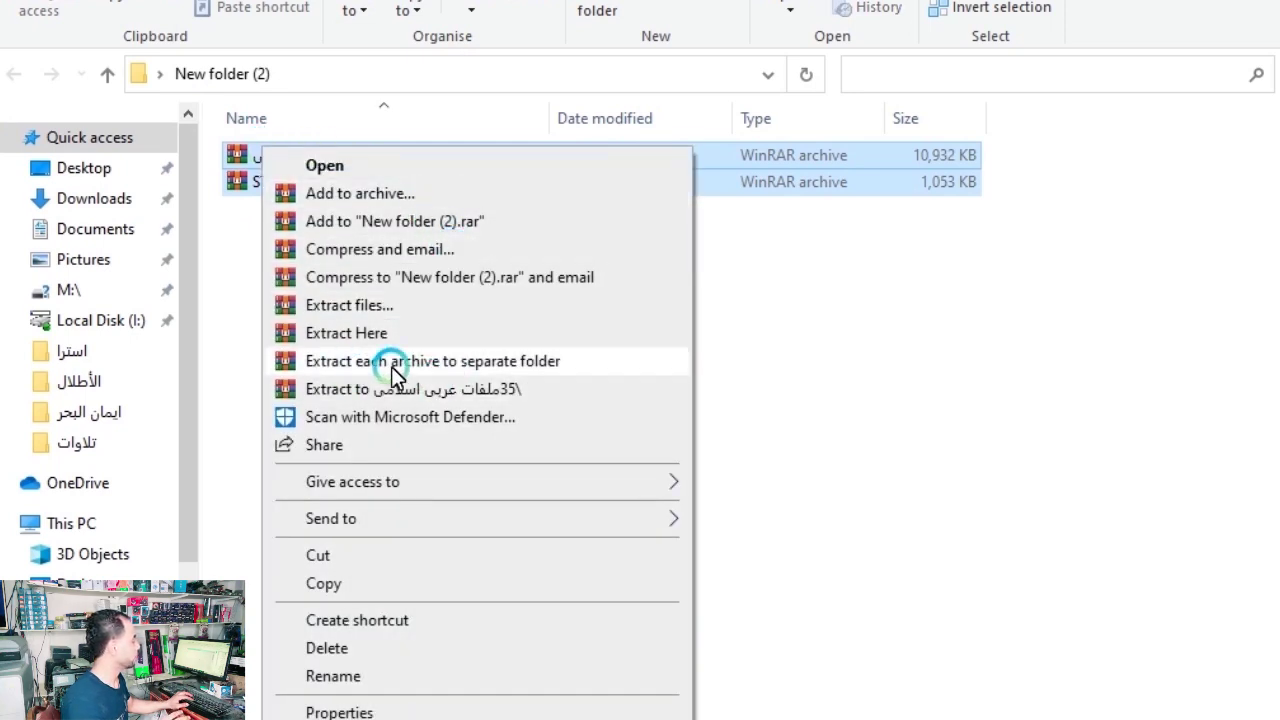
{"action": "left_click", "coordinate": [431, 363]}
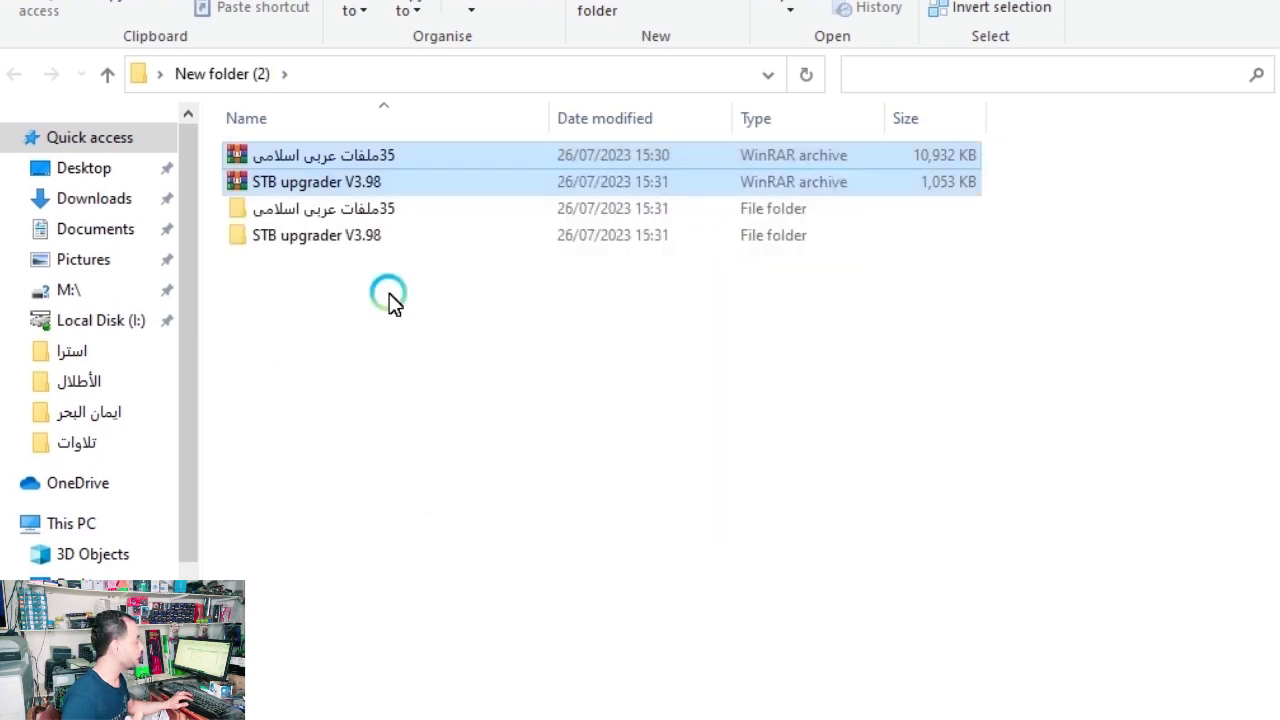
Open the extracted "STB upgrader V3.98" folder and its subfolder of the same name, and launch the Upgrade application.
{"action": "left_click", "coordinate": [356, 215]}
{"action": "double_click", "coordinate": [339, 234]}
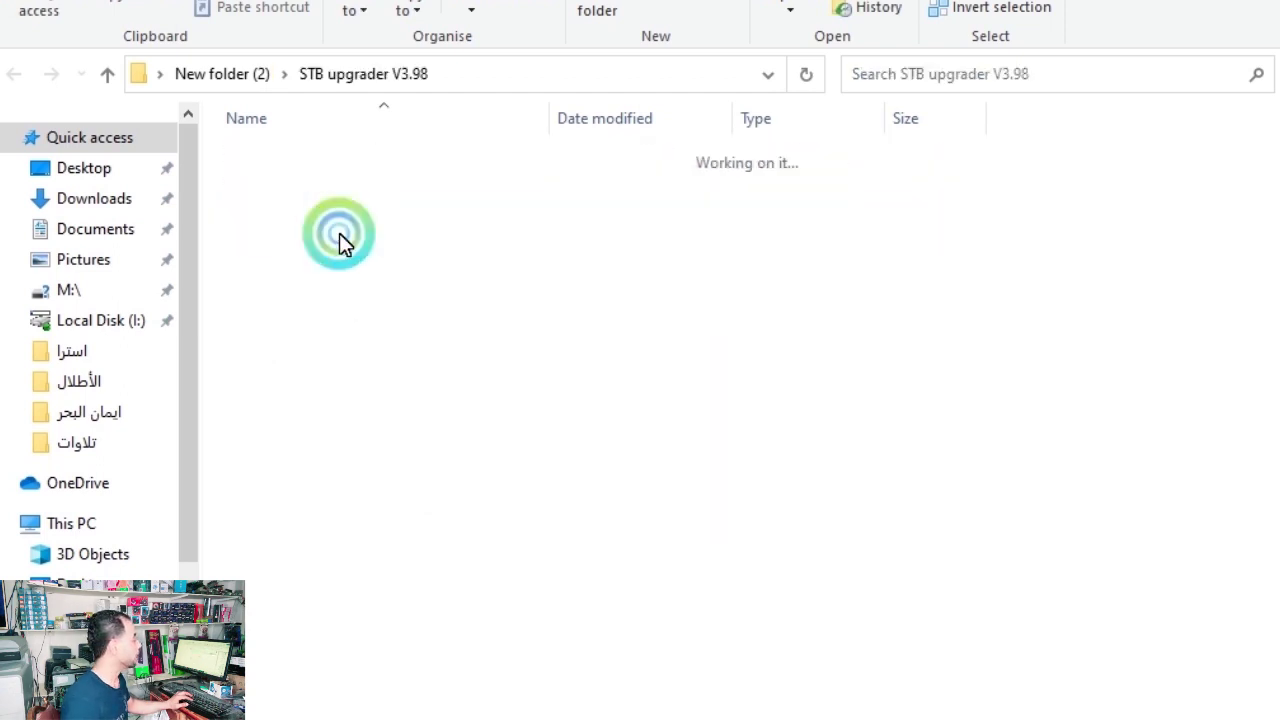
{"action": "left_click", "coordinate": [272, 170]}
{"action": "double_click", "coordinate": [272, 170]}
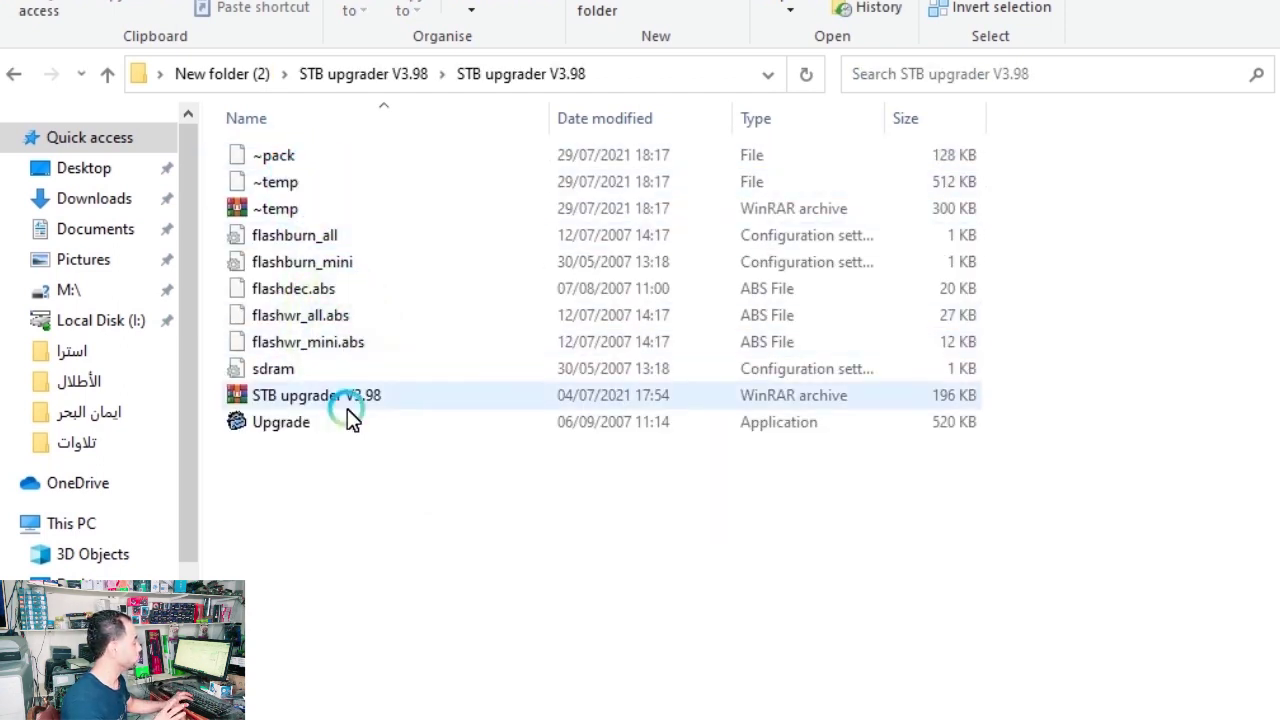
{"action": "double_click", "coordinate": [277, 432]}
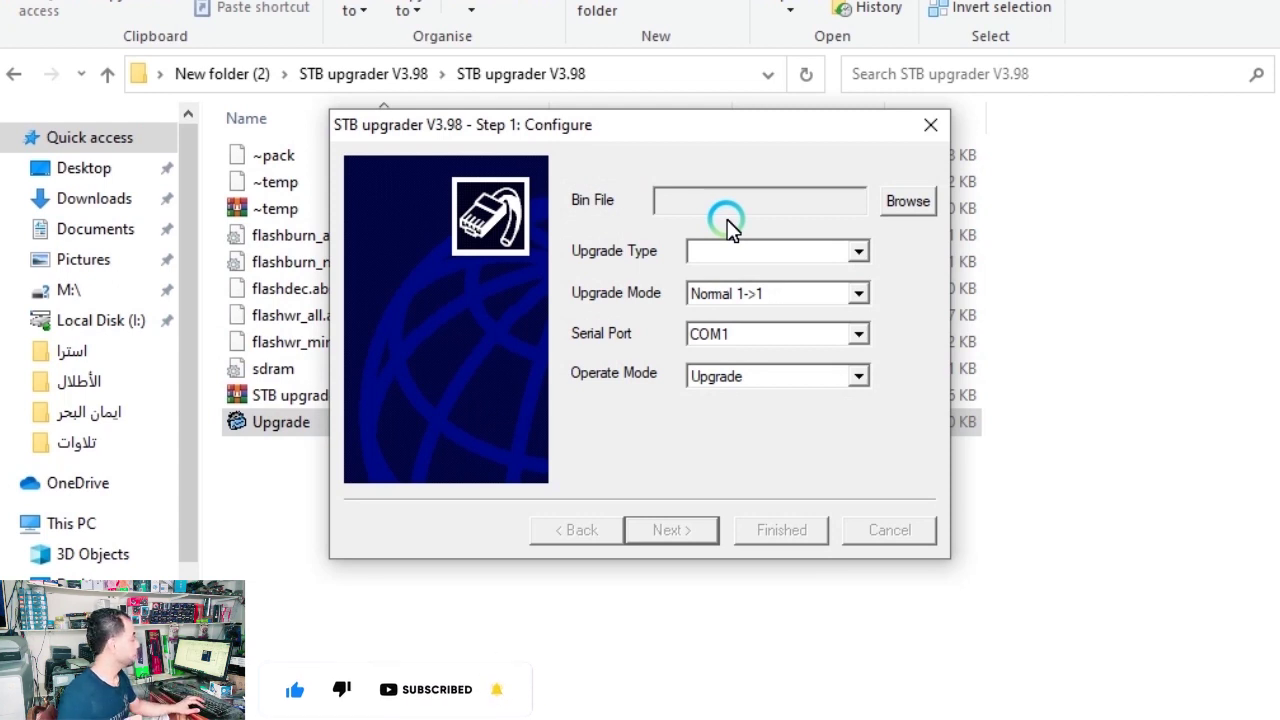
Browse to the extracted channel files folder inside the desktop's New folder (2) and load channel file 5 as the bin file.
{"action": "left_click", "coordinate": [906, 206]}
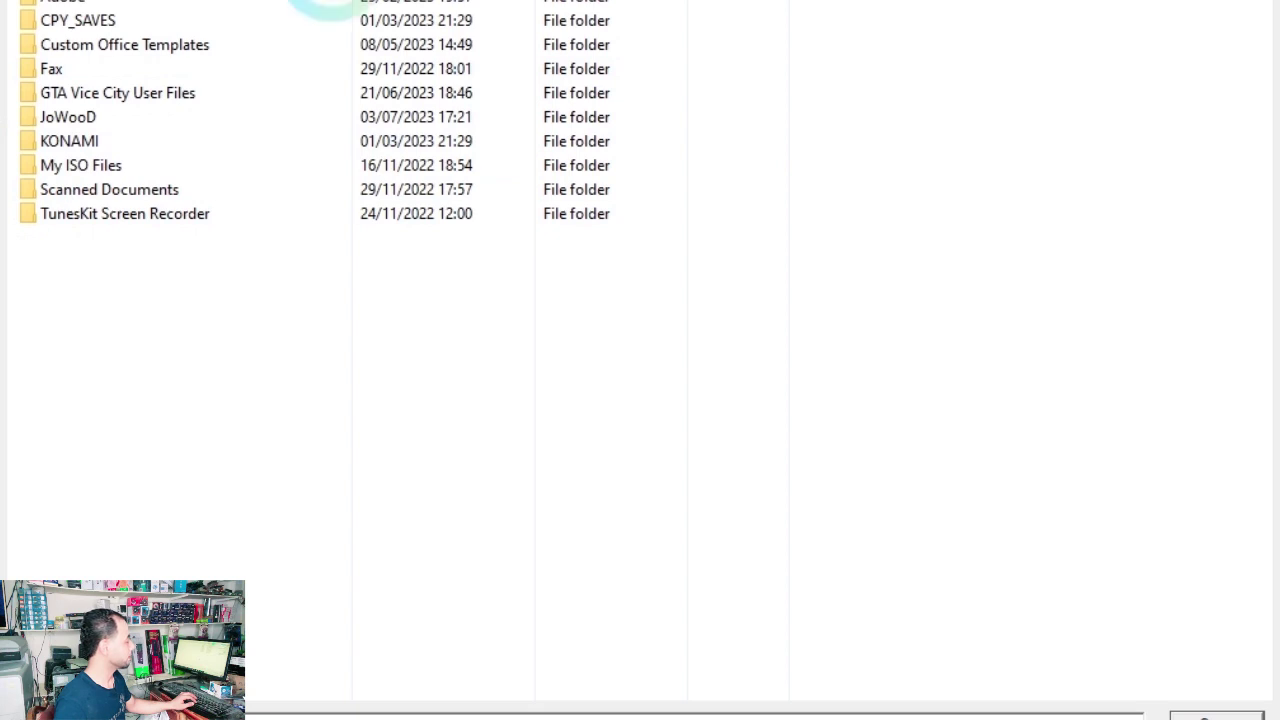
{"action": "left_click", "coordinate": [330, 10]}
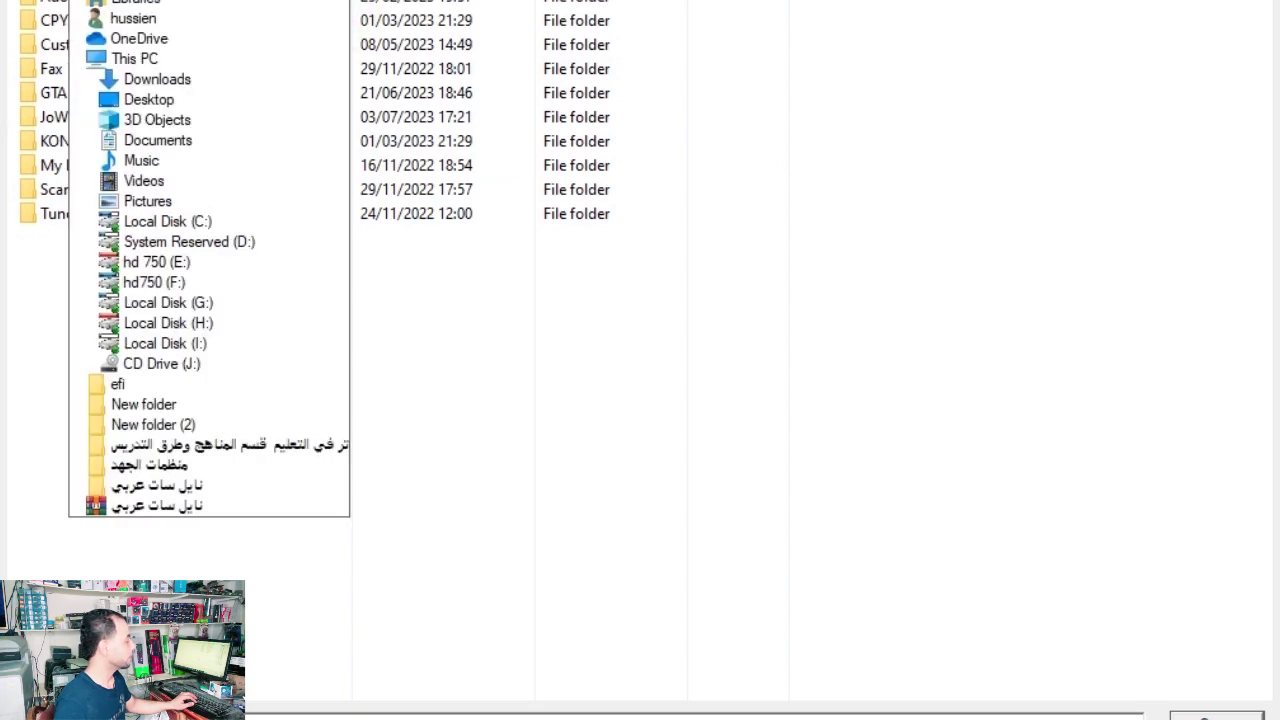
{"action": "left_click", "coordinate": [150, 99]}
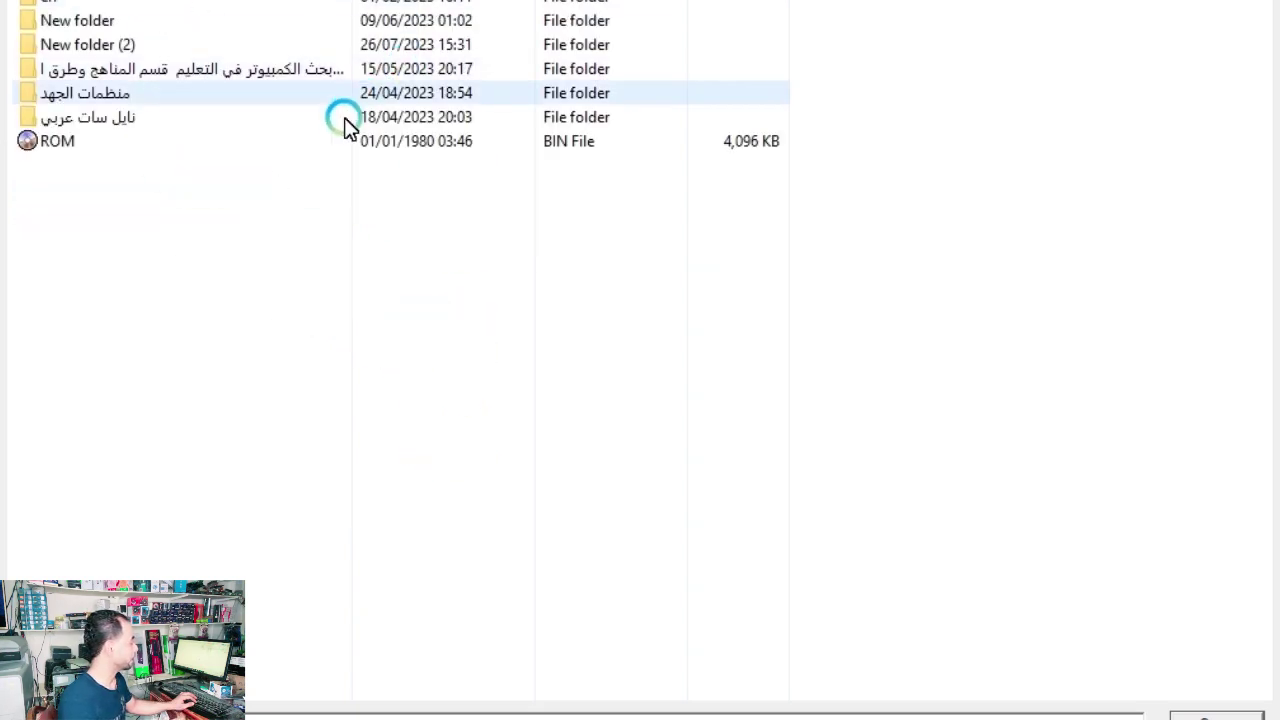
{"action": "double_click", "coordinate": [128, 48]}
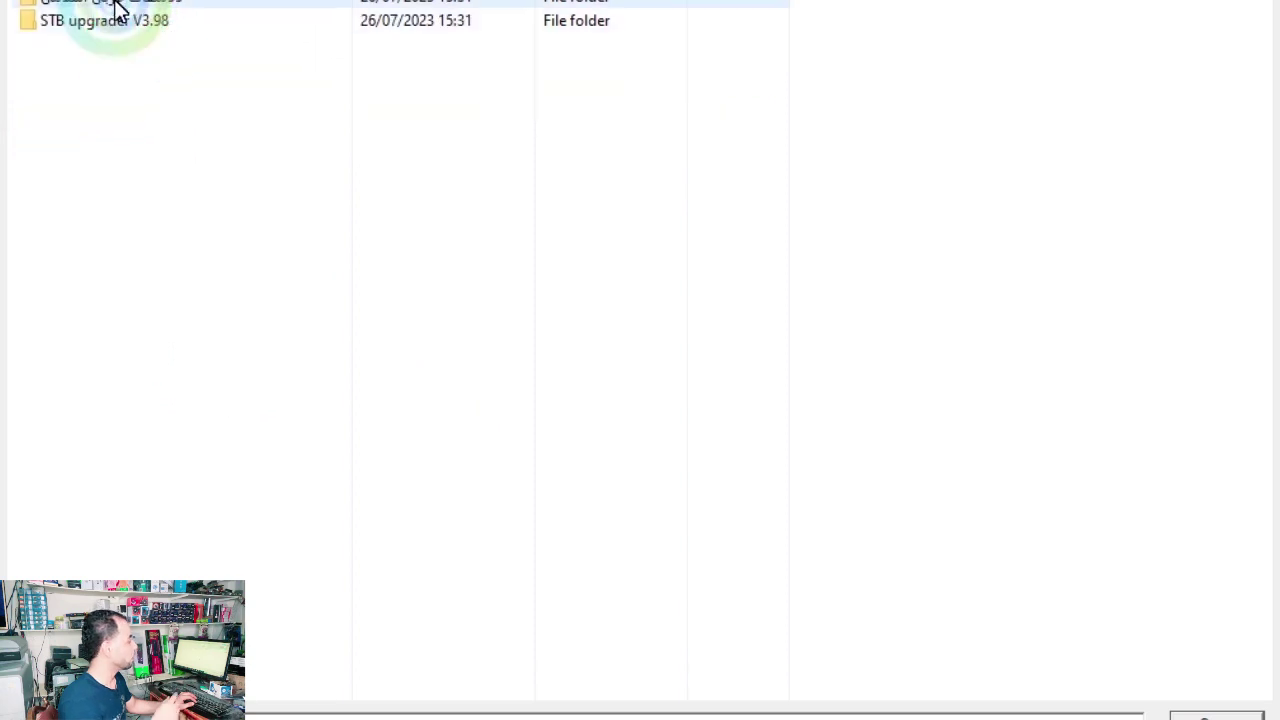
{"action": "double_click", "coordinate": [112, 14]}
{"action": "double_click", "coordinate": [132, 7]}
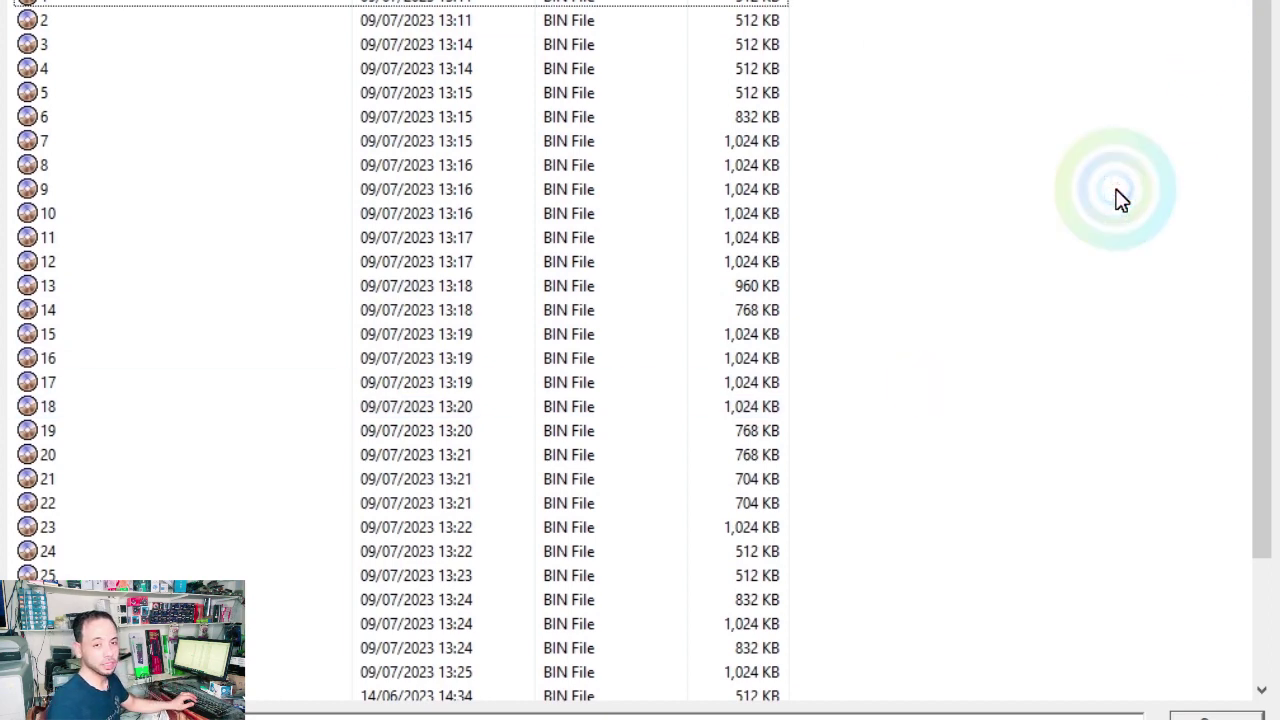
{"action": "left_click_drag", "start_coordinate": [1260, 163], "coordinate": [1235, 90]}
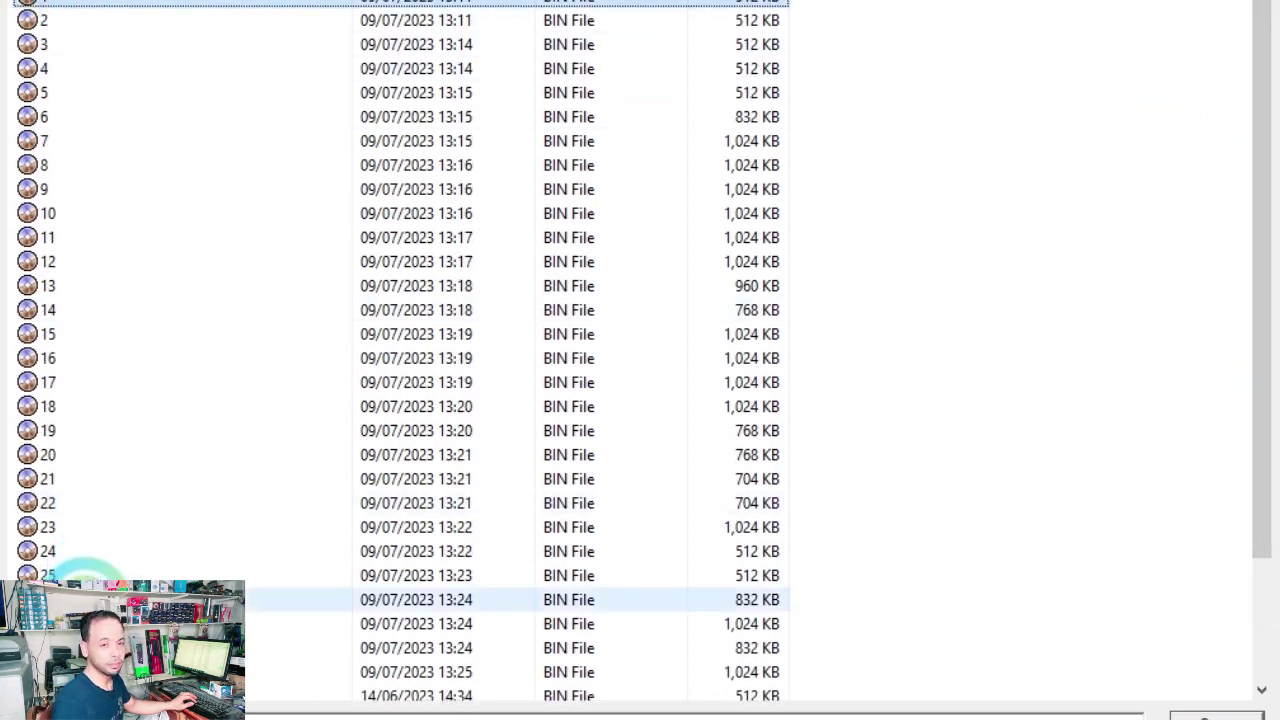
{"action": "left_click", "coordinate": [77, 90]}
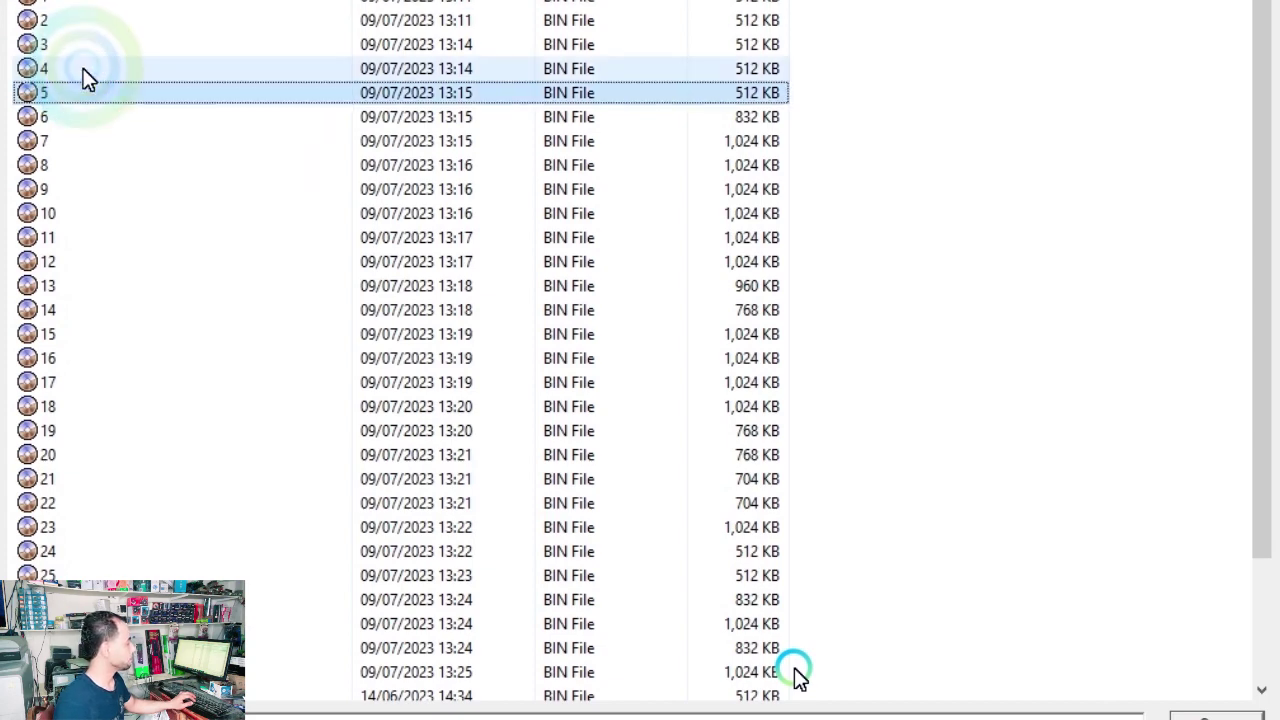
{"action": "double_click", "coordinate": [77, 92]}
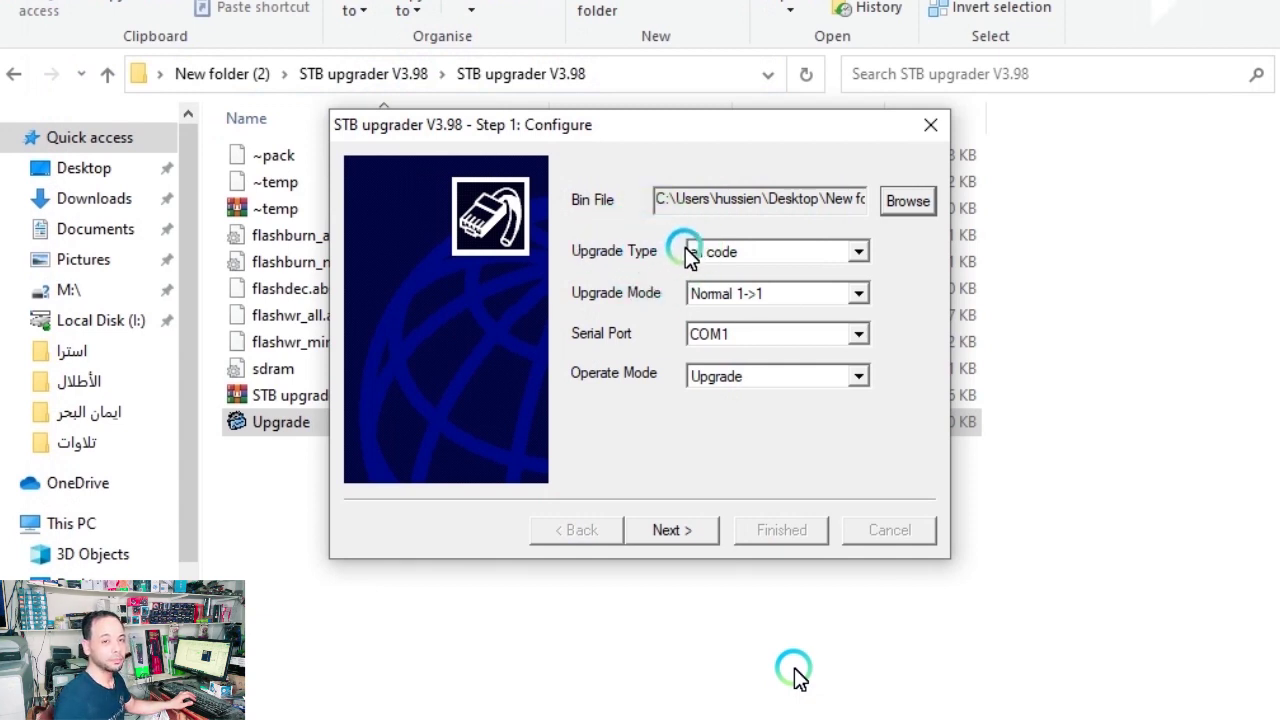
Set the upgrade type to userdb(64+64).
{"action": "left_click", "coordinate": [755, 255]}
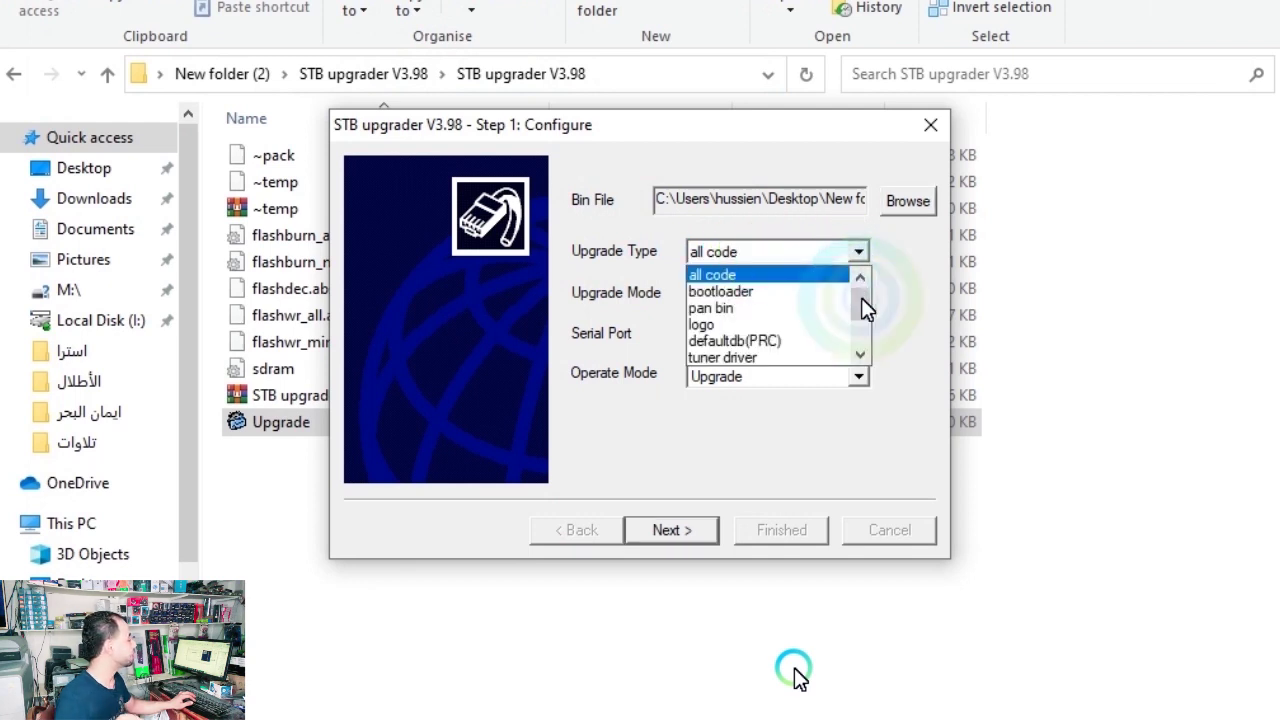
{"action": "left_click_drag", "start_coordinate": [860, 290], "coordinate": [863, 350]}
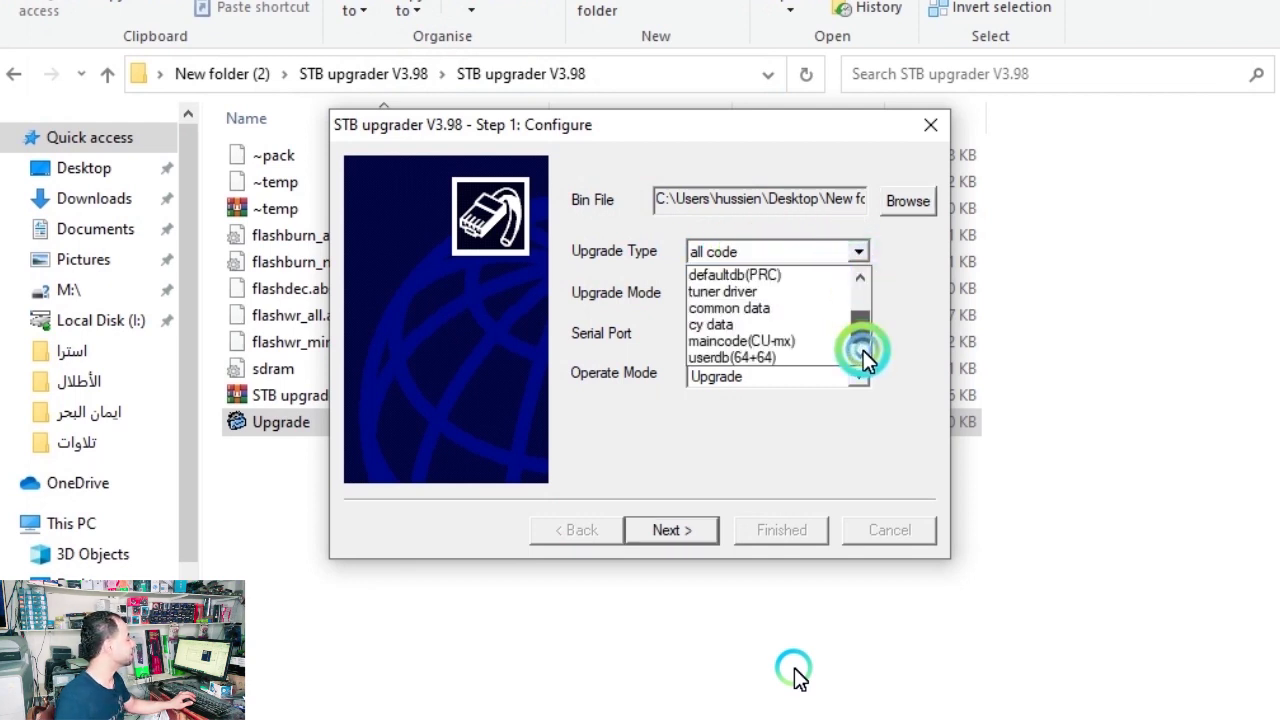
{"action": "left_click", "coordinate": [730, 357]}
{"action": "left_click", "coordinate": [600, 258]}
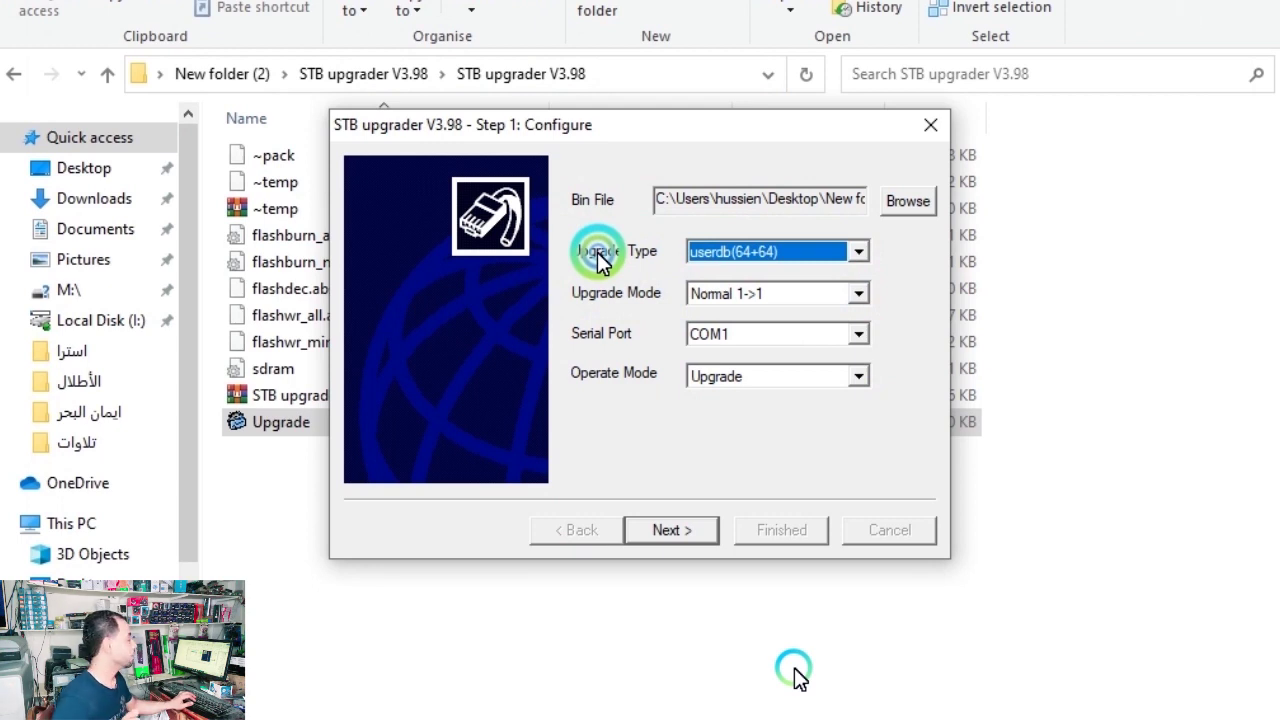
{"action": "left_click", "coordinate": [758, 251]}
{"action": "left_click", "coordinate": [862, 340]}
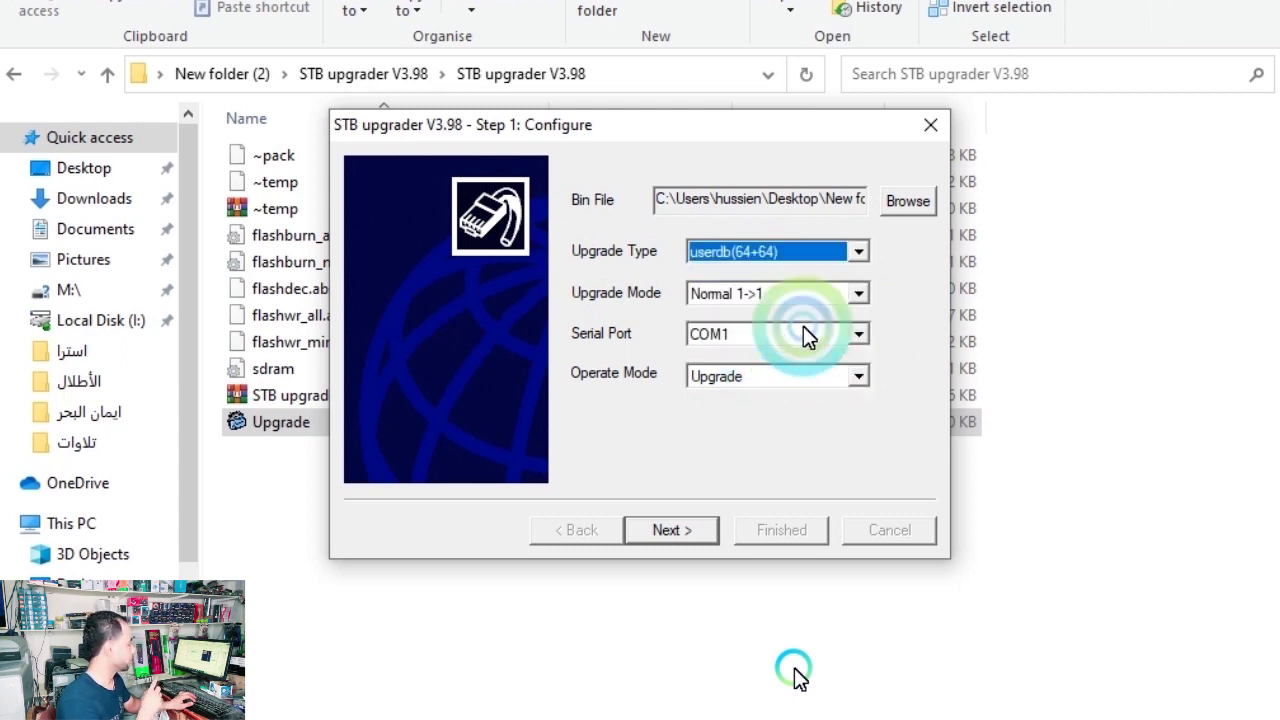
Try to download the selected bin file to the receiver, dismiss the error and return to the configuration.
{"action": "left_click", "coordinate": [665, 522]}
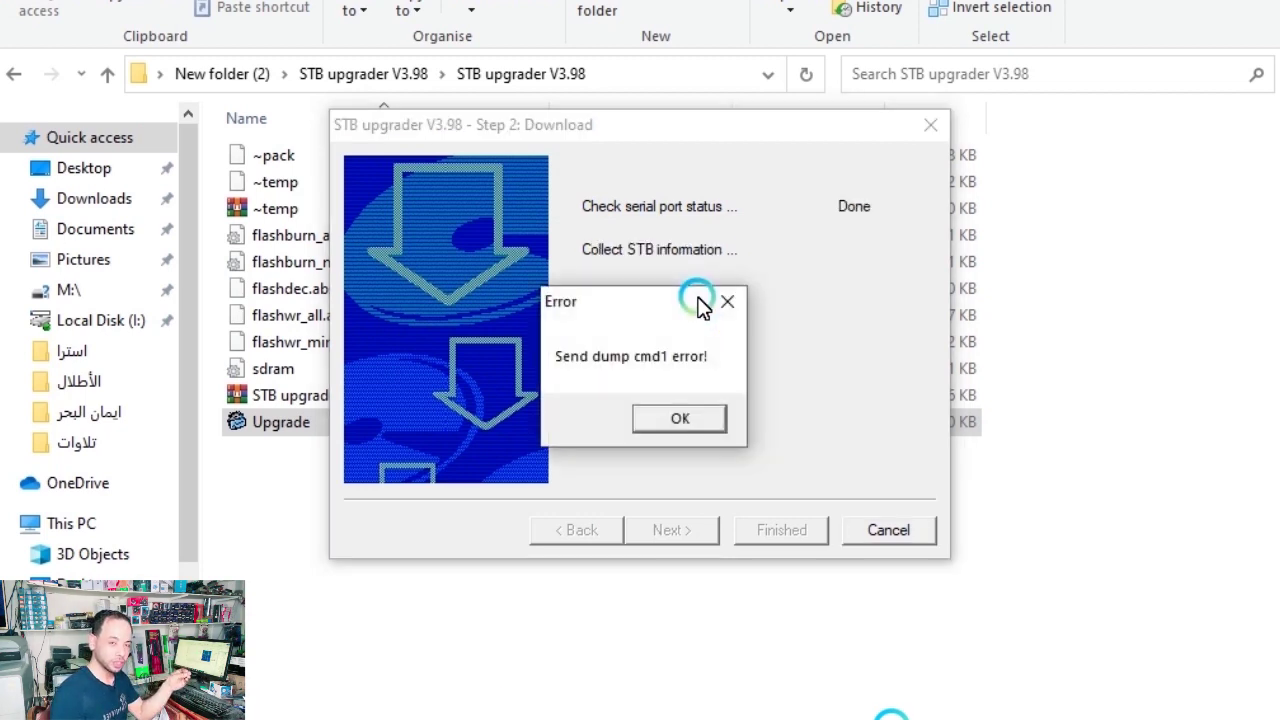
{"action": "left_click", "coordinate": [710, 415]}
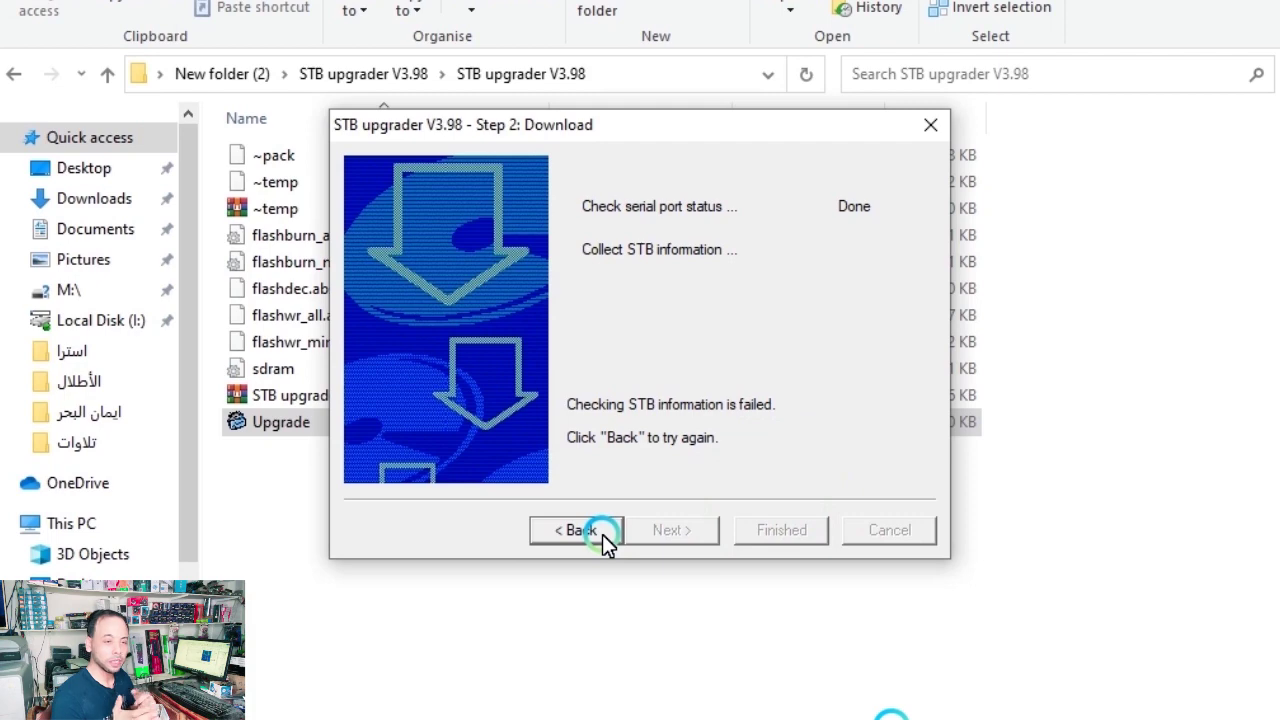
{"action": "left_click", "coordinate": [602, 534]}
Set the upgrade type to userdb(64+64) for the chosen bin file and retry the download, returning to the configuration.
{"action": "left_click", "coordinate": [889, 229]}
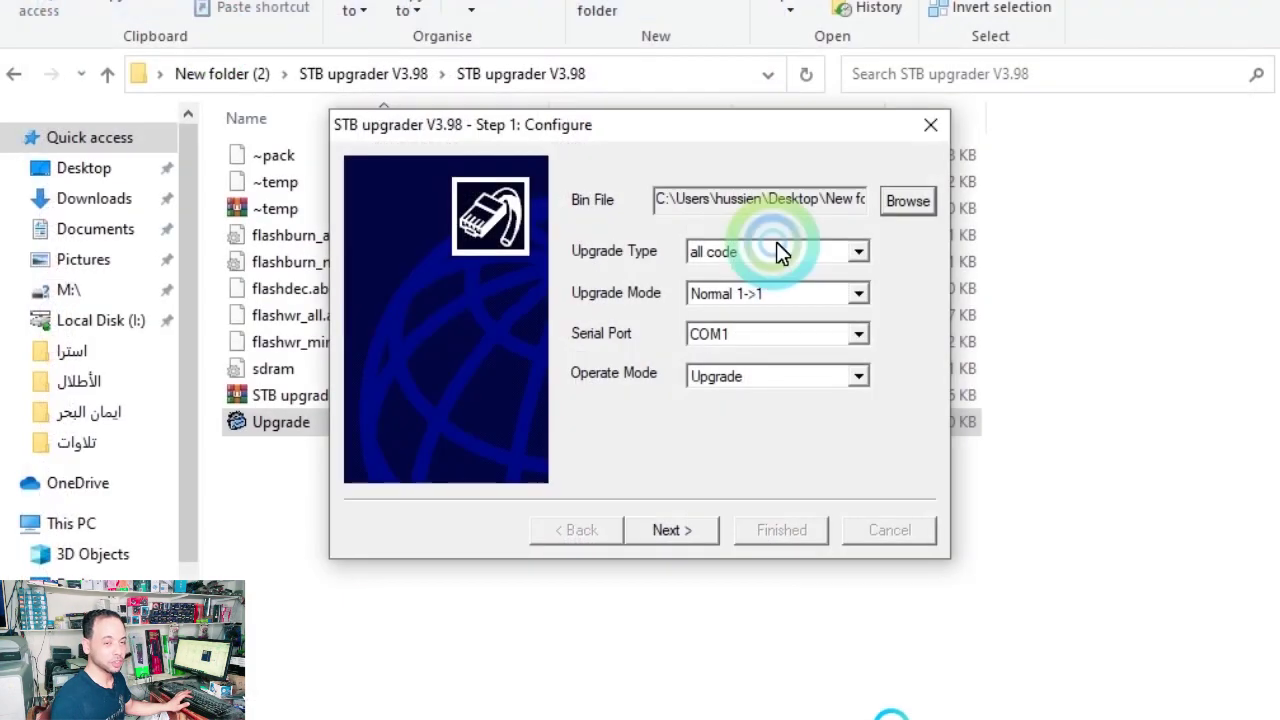
{"action": "left_click", "coordinate": [786, 251]}
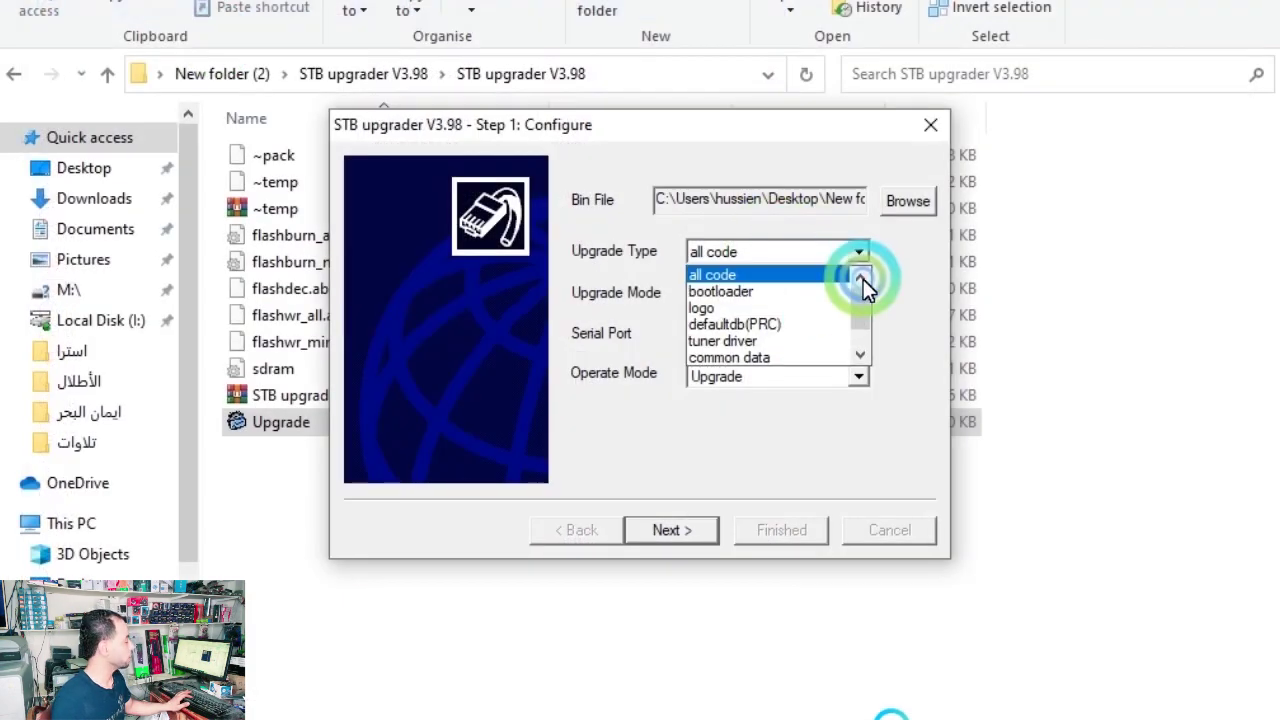
{"action": "scroll", "coordinate": [865, 332], "scroll_direction": "down", "scroll_amount": 1}
{"action": "left_click", "coordinate": [816, 356]}
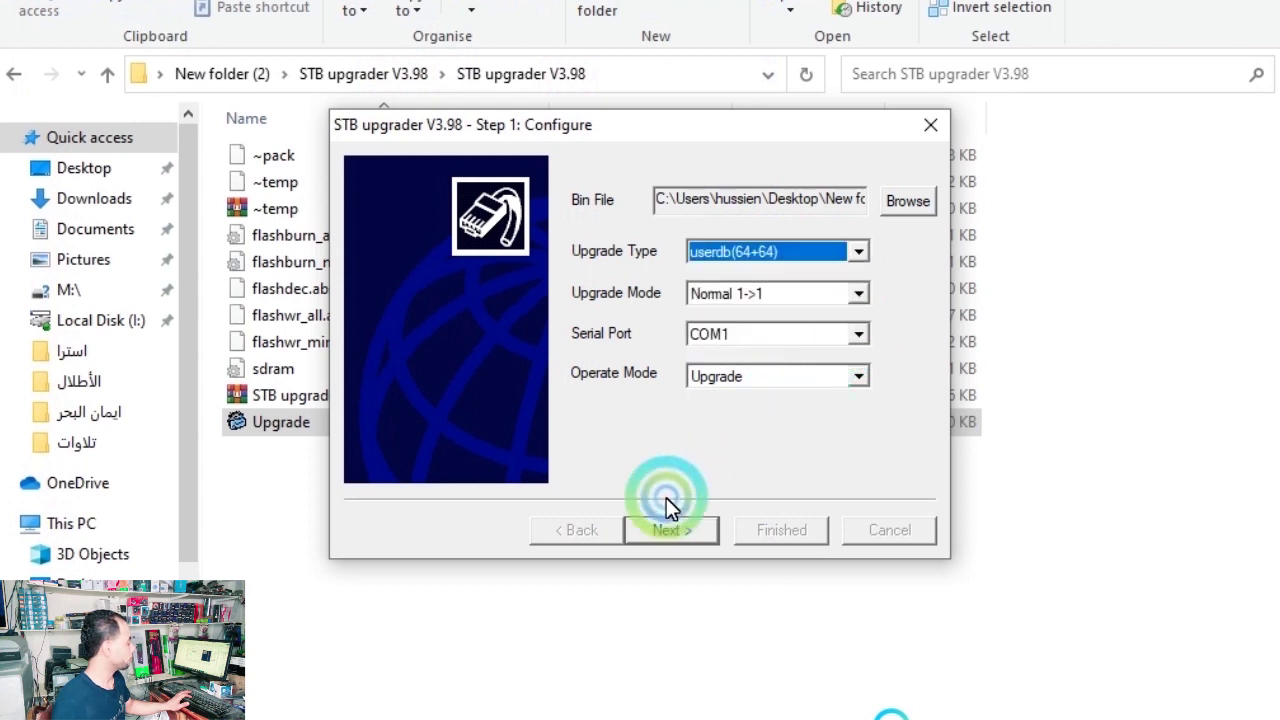
{"action": "left_click", "coordinate": [670, 528]}
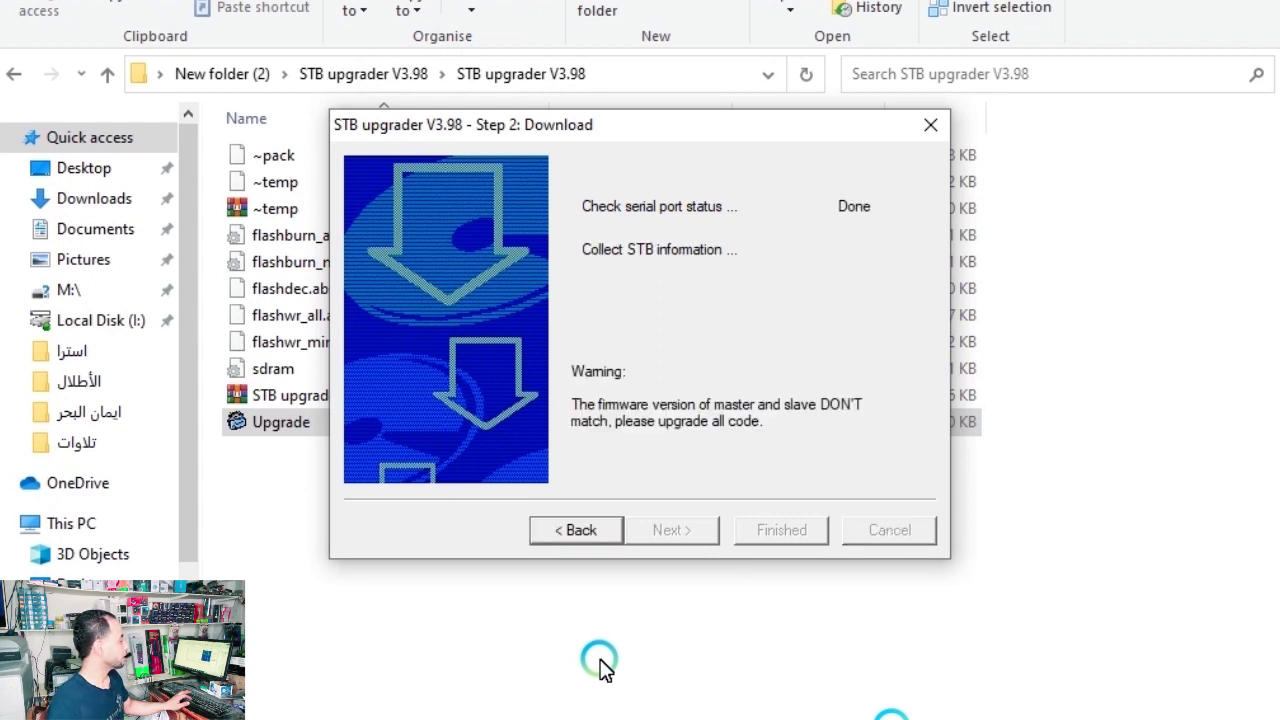
{"action": "left_click", "coordinate": [601, 530]}
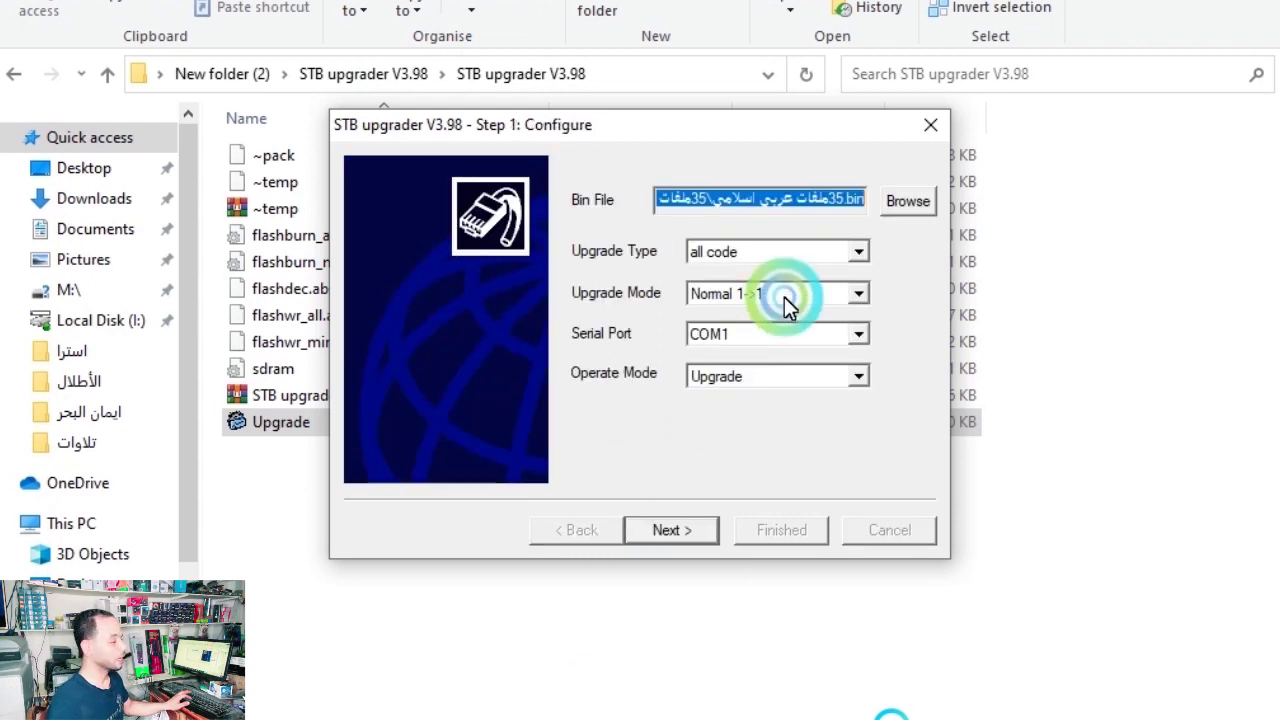
Load channel file 3 with the upgrade type userdb(64+64) and try downloading it to the receiver.
{"action": "left_click", "coordinate": [905, 190]}
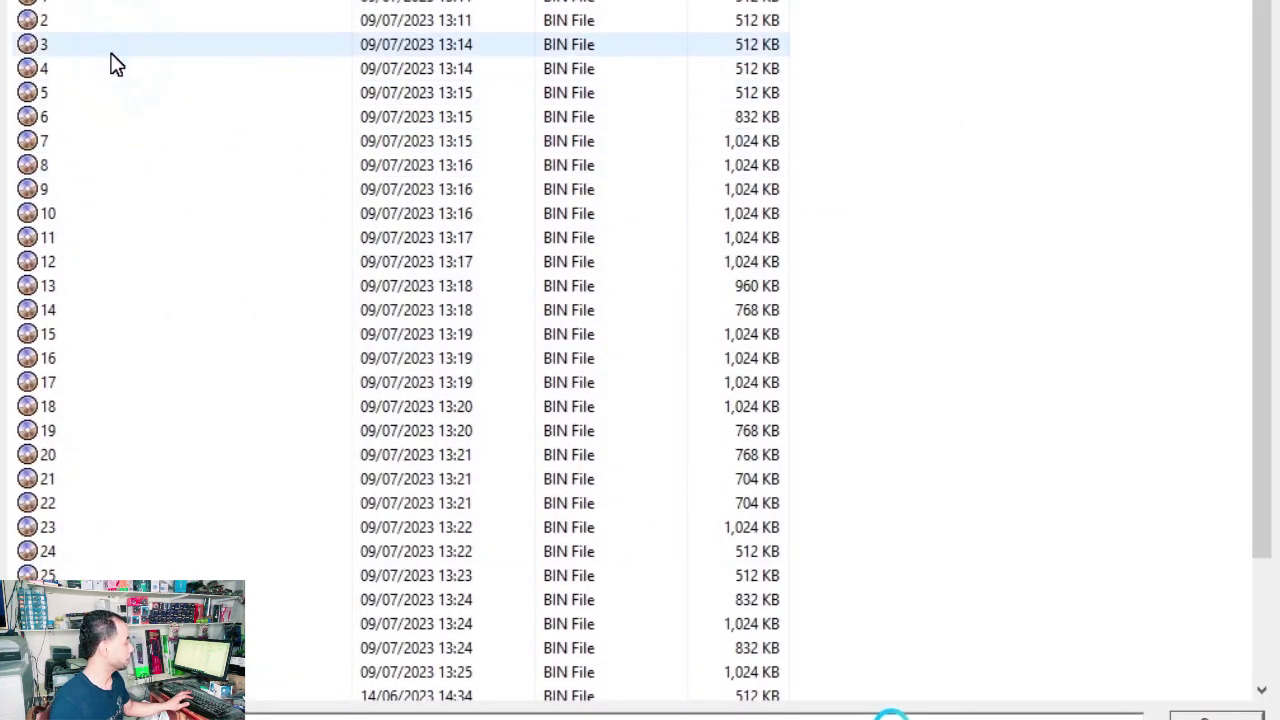
{"action": "double_click", "coordinate": [84, 42]}
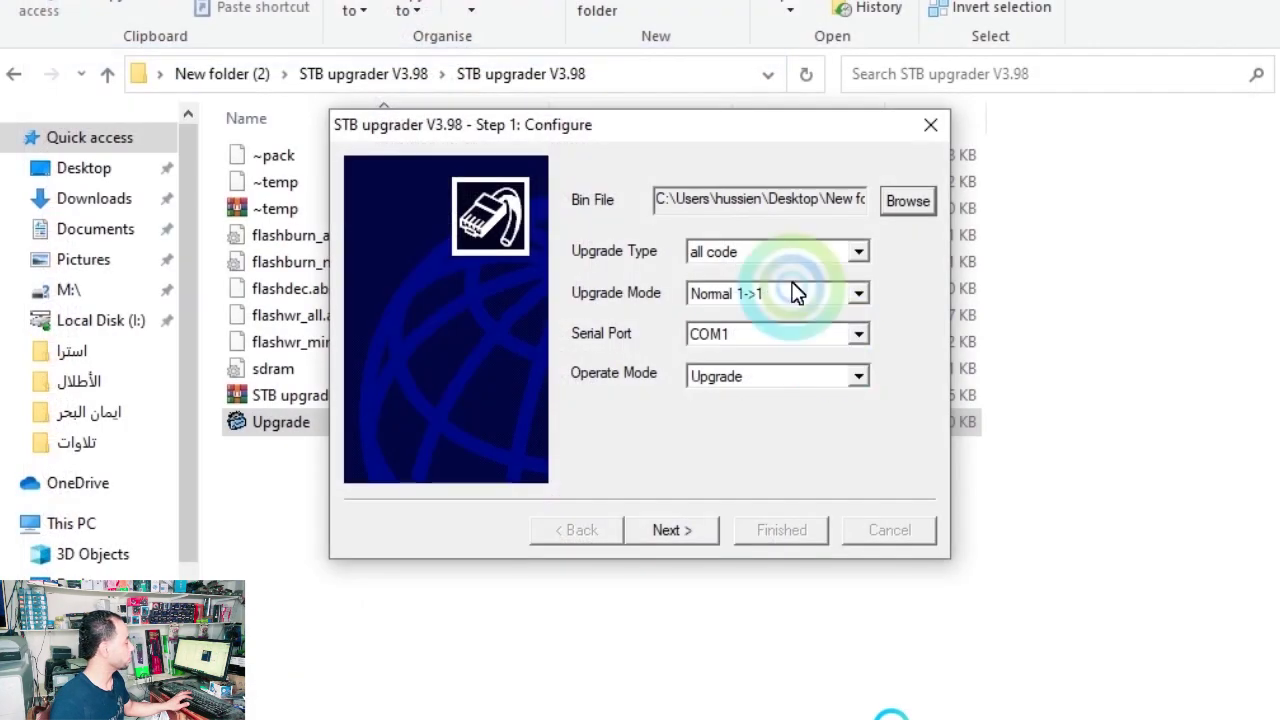
{"action": "left_click", "coordinate": [806, 257]}
{"action": "scroll", "coordinate": [855, 320], "scroll_direction": "down", "scroll_amount": 1}
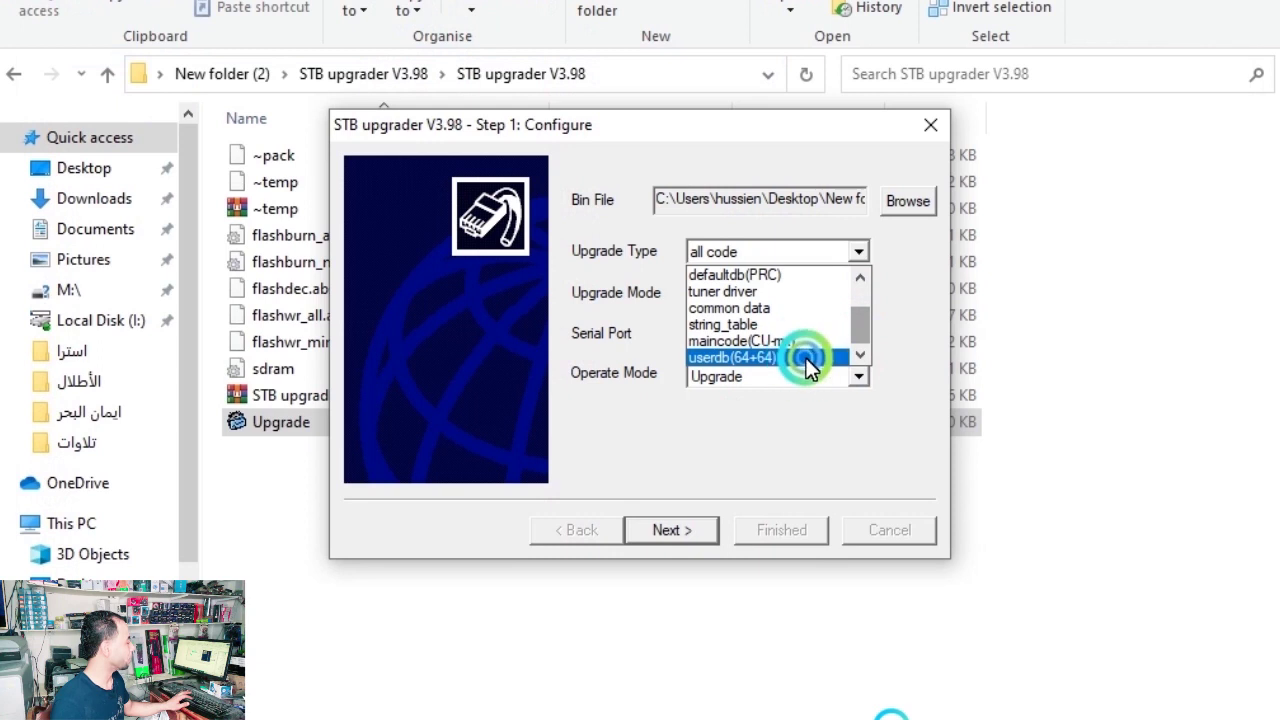
{"action": "left_click", "coordinate": [808, 368]}
{"action": "left_click", "coordinate": [678, 538]}
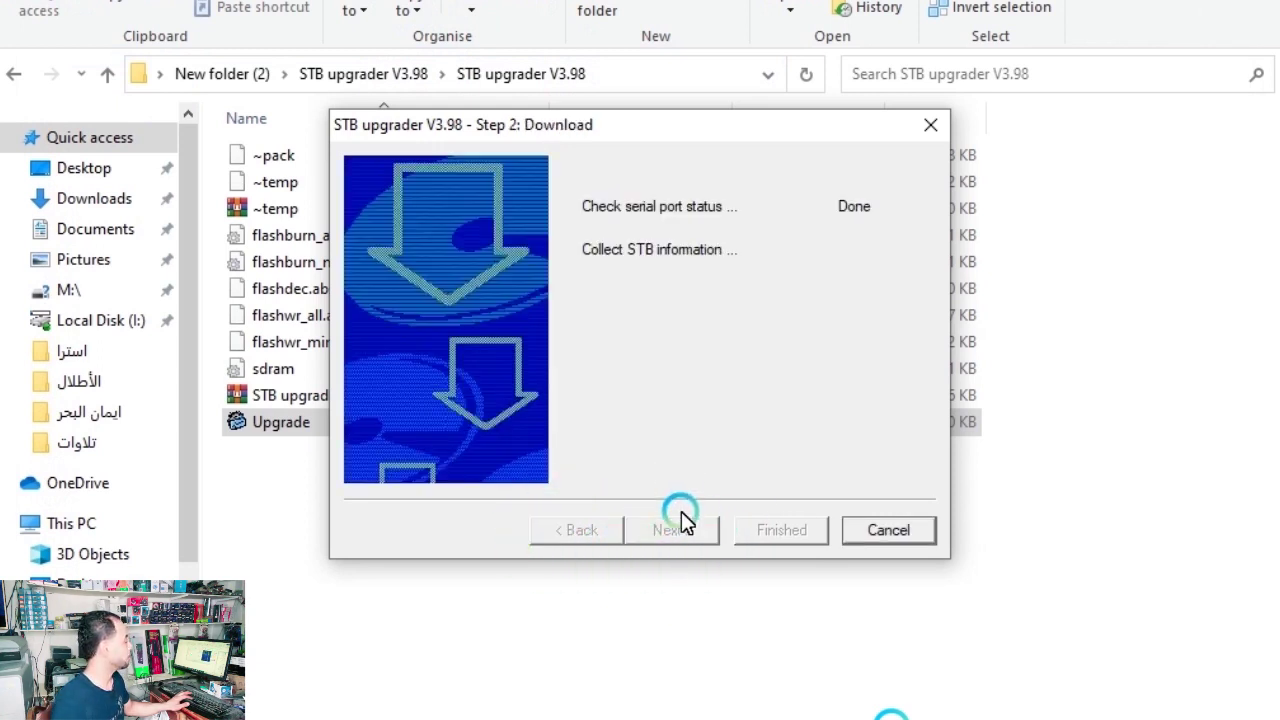
Load channel file 4 with the upgrade type userdb(64+64), try downloading it to the receiver and go back to the configuration.
{"action": "left_click", "coordinate": [921, 201]}
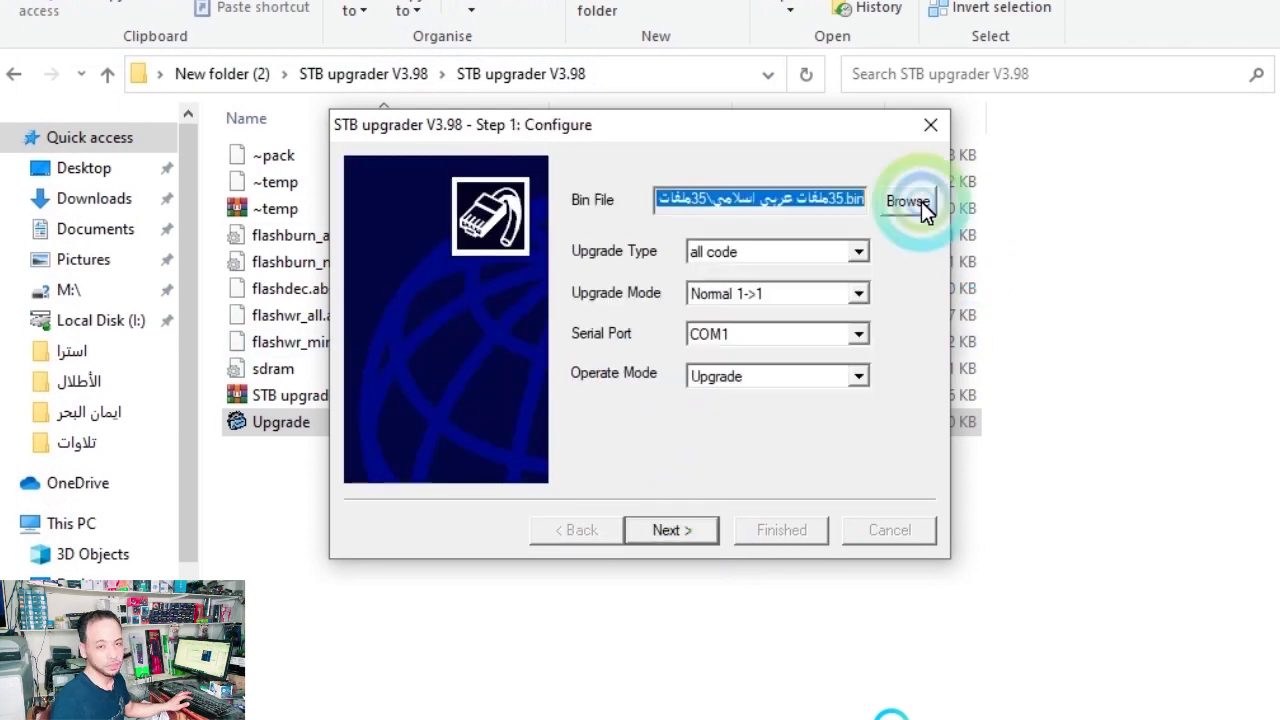
{"action": "double_click", "coordinate": [81, 68]}
{"action": "left_click", "coordinate": [757, 250]}
{"action": "left_click_drag", "start_coordinate": [861, 298], "coordinate": [818, 347]}
{"action": "left_click", "coordinate": [818, 356]}
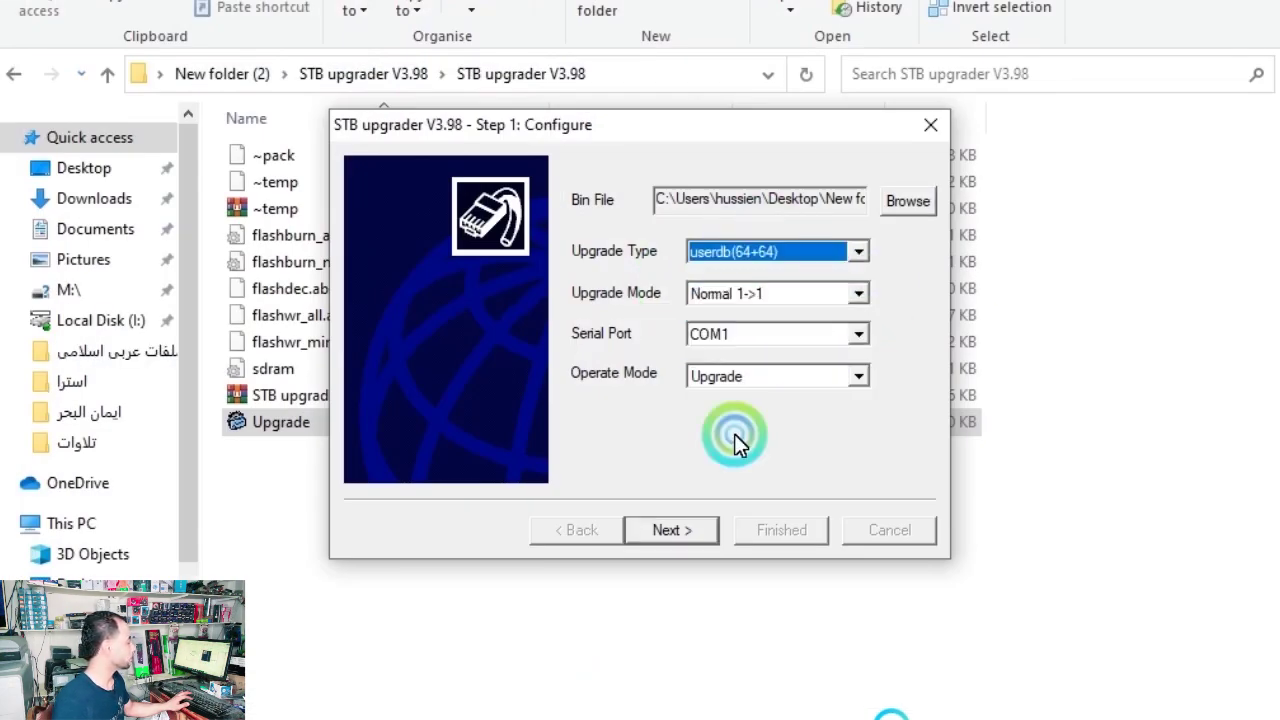
{"action": "left_click", "coordinate": [673, 529]}
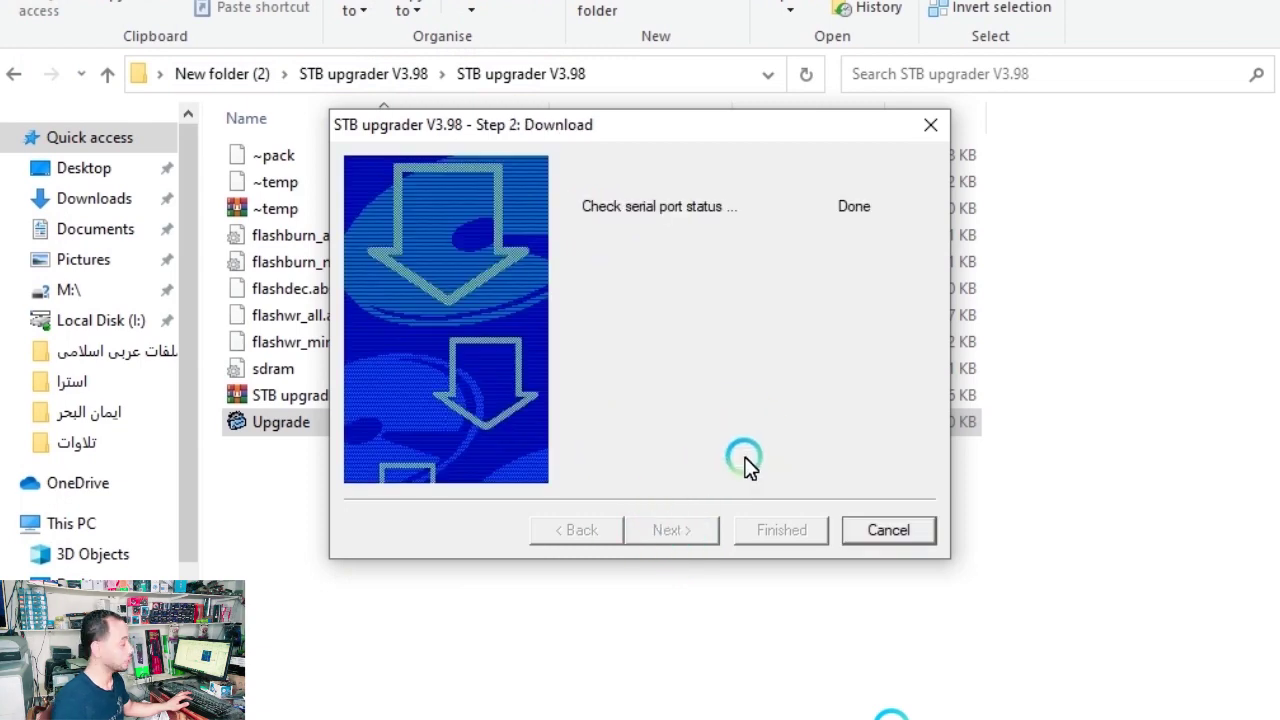
{"action": "left_click", "coordinate": [580, 530]}
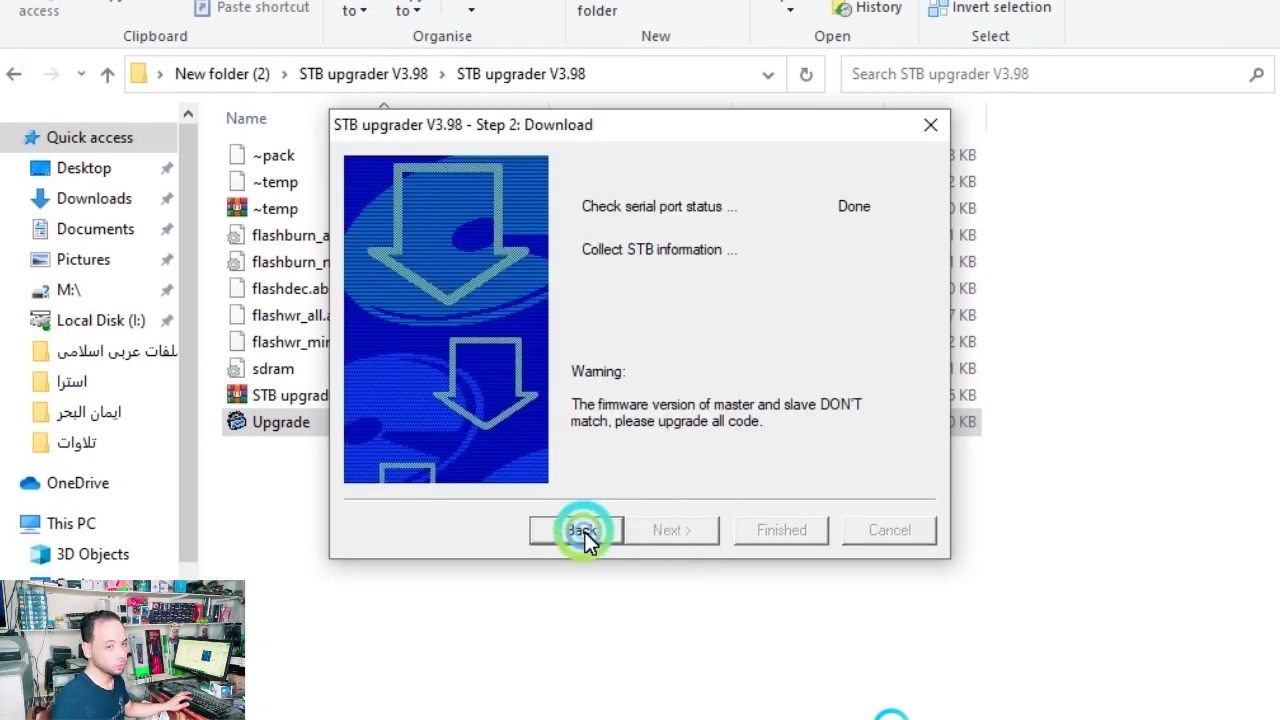
Load channel file 5 as the bin file and set the upgrade type to userdb(64+64).
{"action": "left_click", "coordinate": [897, 204]}
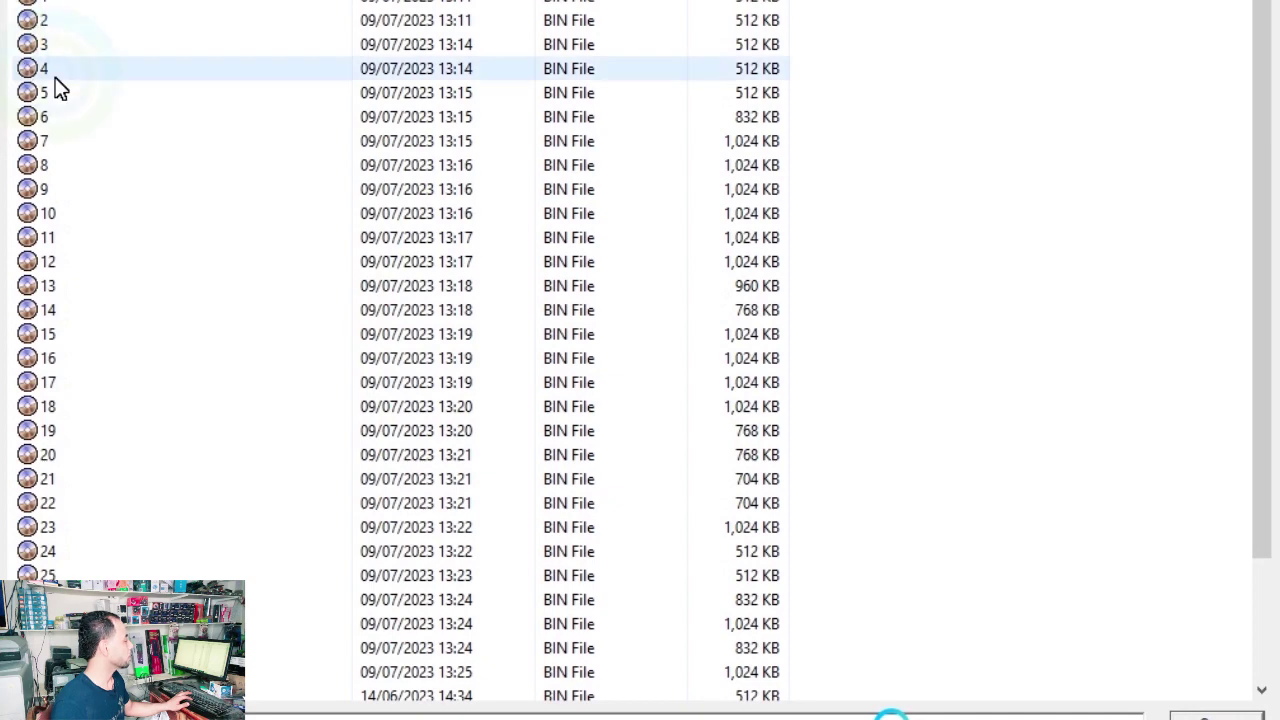
{"action": "double_click", "coordinate": [86, 98]}
{"action": "left_click", "coordinate": [826, 250]}
{"action": "left_click", "coordinate": [853, 336]}
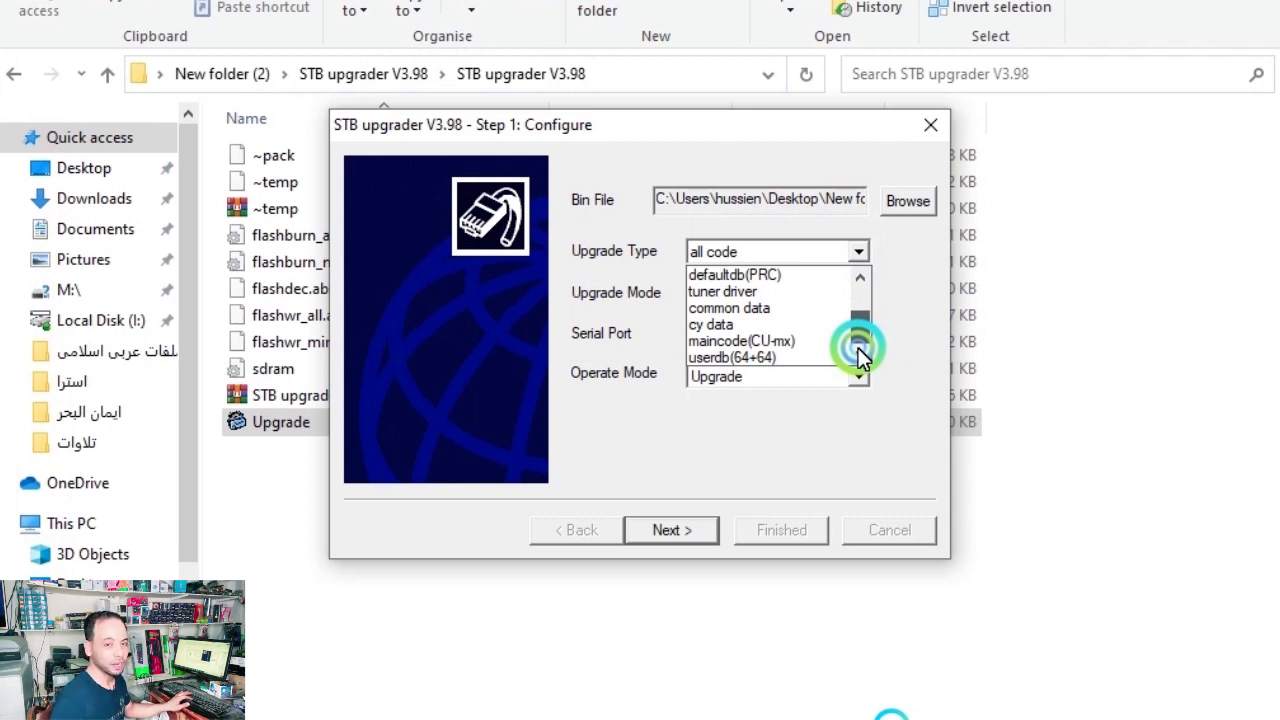
{"action": "left_click", "coordinate": [805, 357]}
Download the selected channel file to the receiver, burn it and exit the upgrader.
{"action": "left_click", "coordinate": [705, 527]}
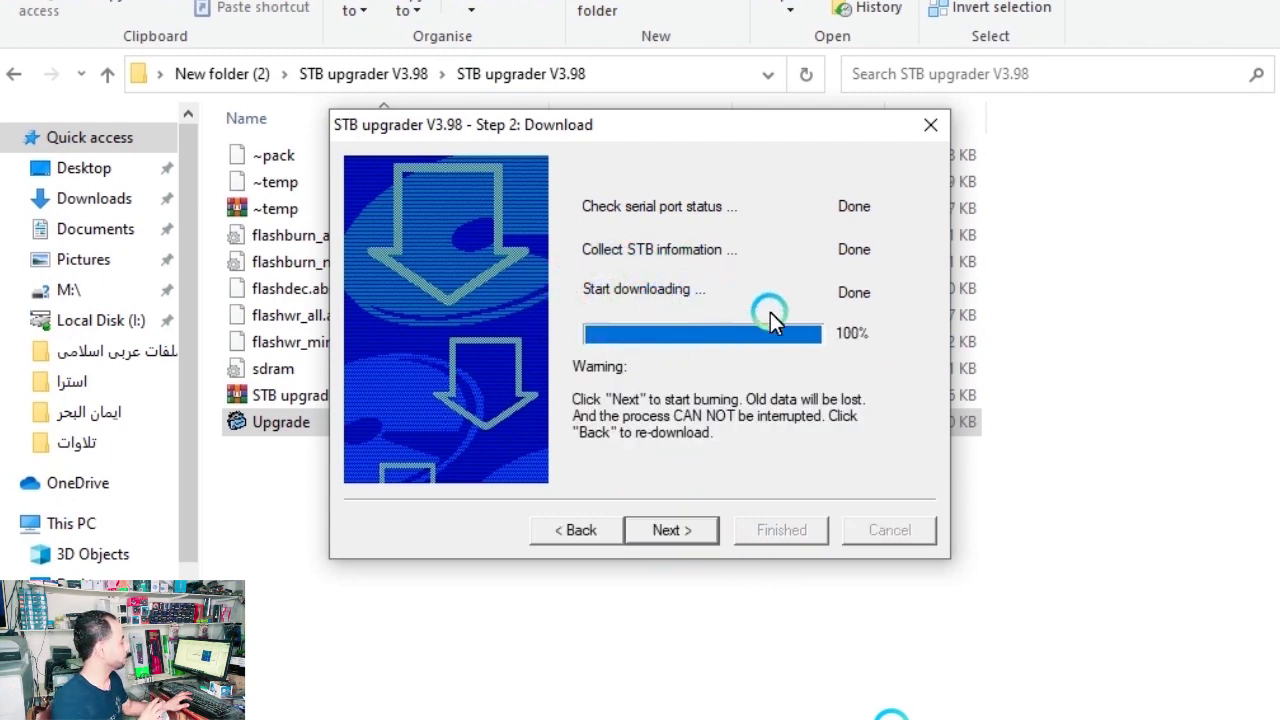
{"action": "left_click", "coordinate": [687, 533]}
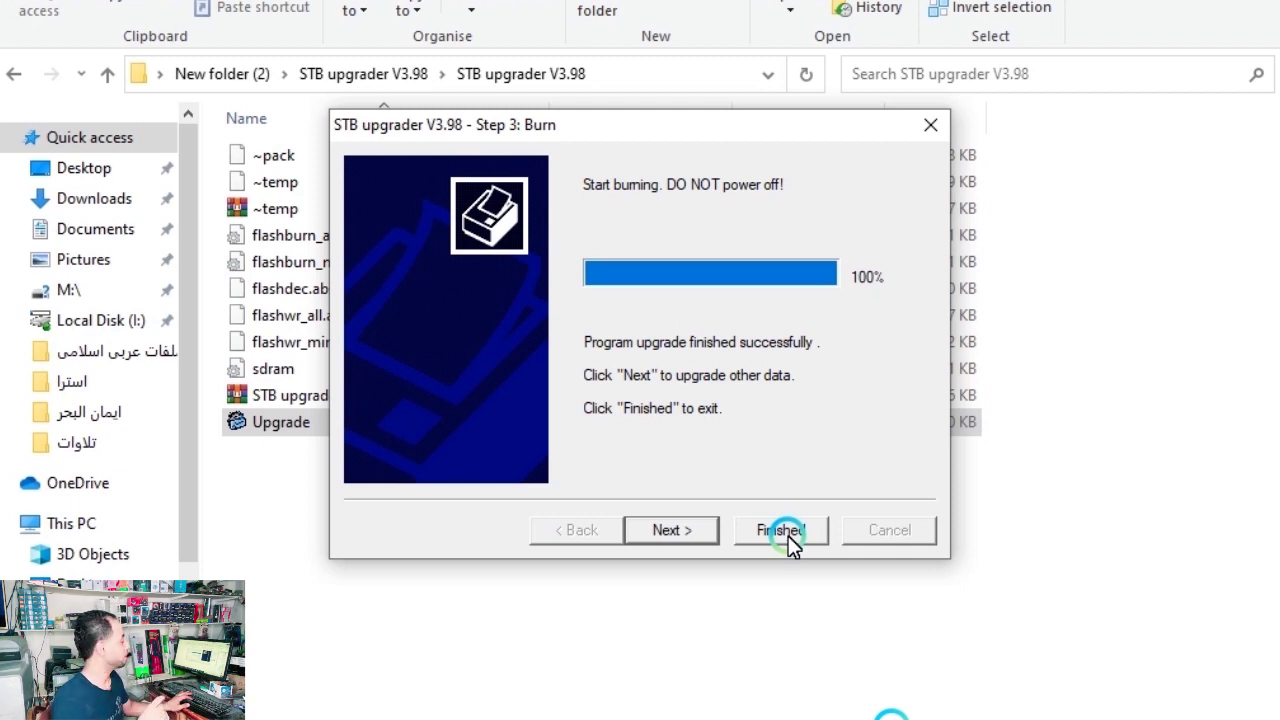
{"action": "left_click", "coordinate": [779, 534]}
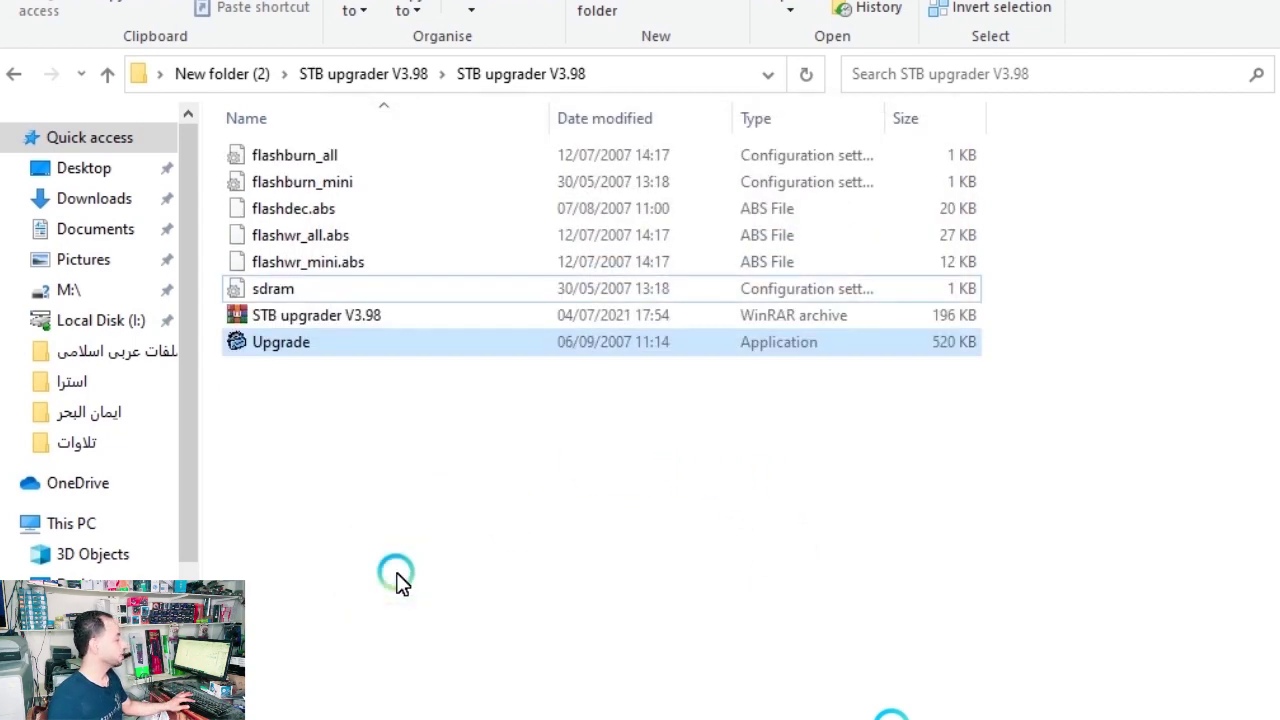